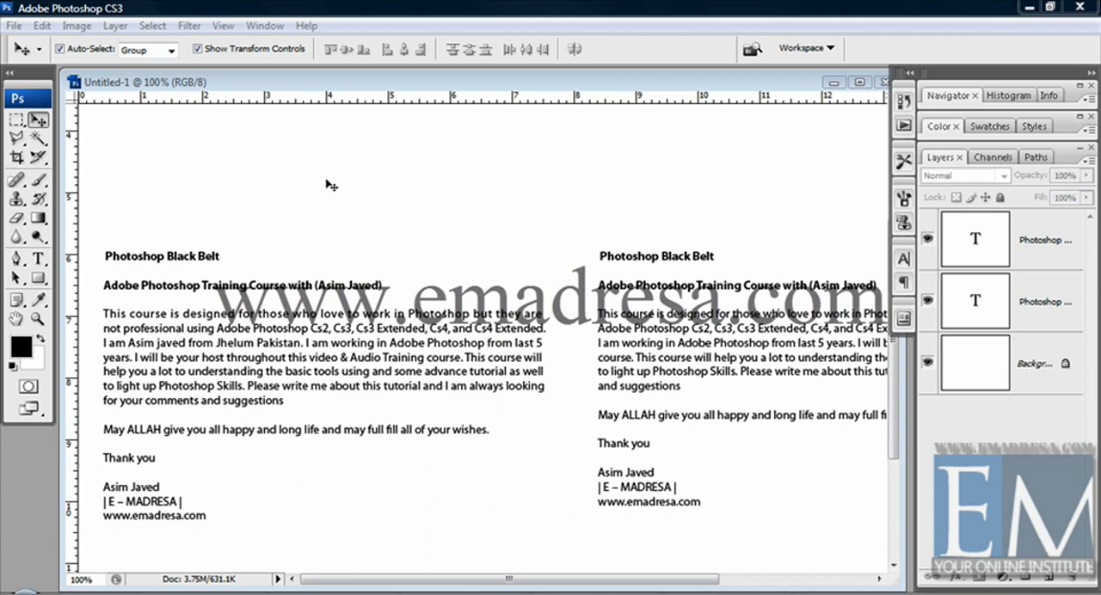
click(904, 259)
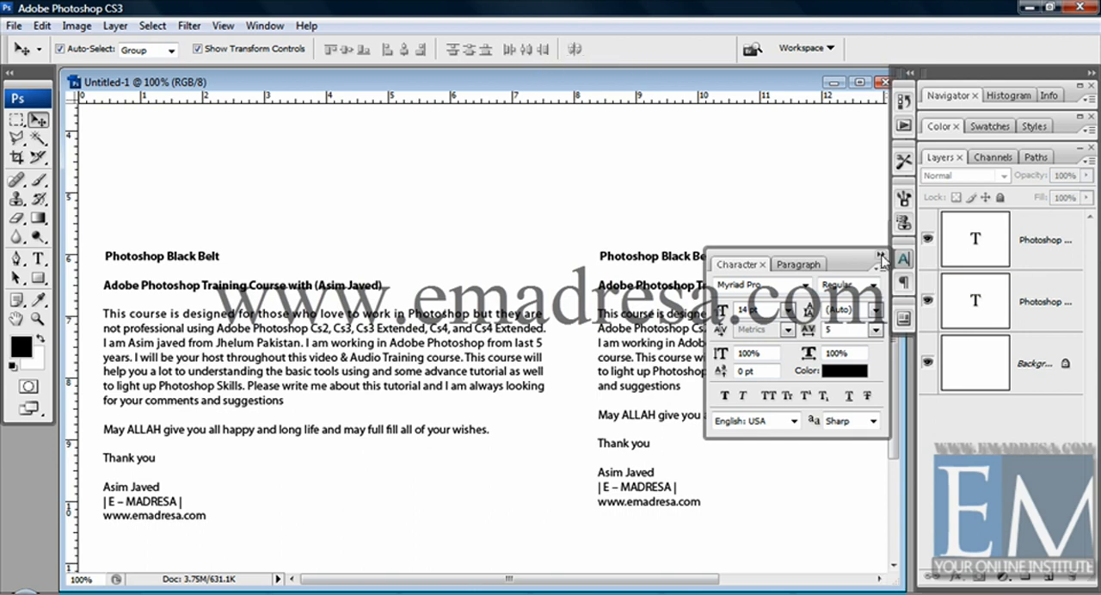
click(879, 256)
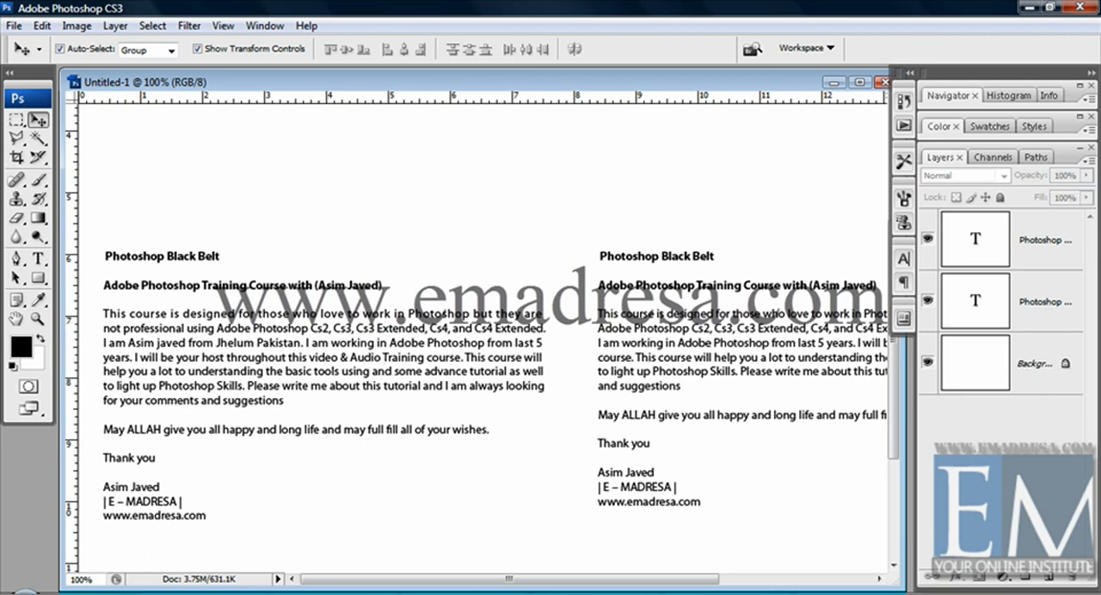
drag(427, 583, 585, 583)
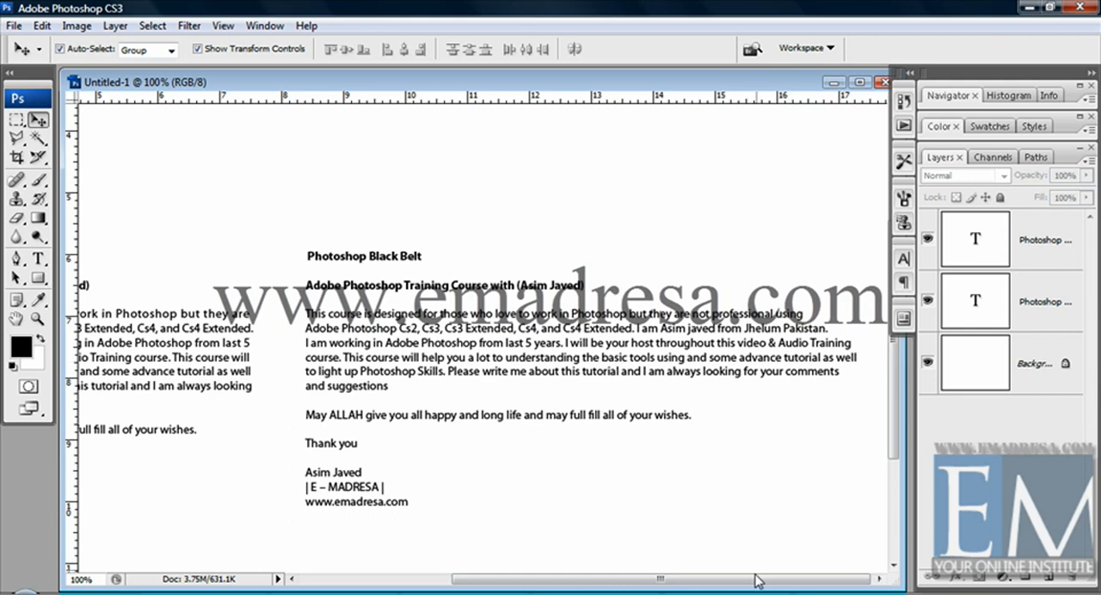
drag(757, 582, 526, 574)
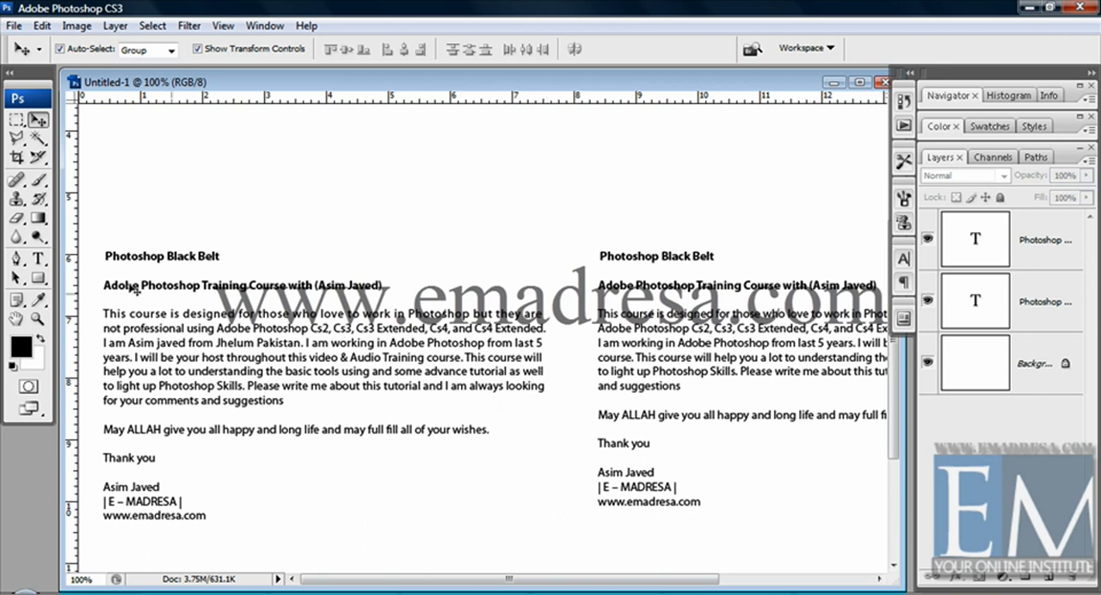
Try the Niagara Engraved font on the left text block's "Photoshop Black Belt" heading, and undo the font change.
click(39, 259)
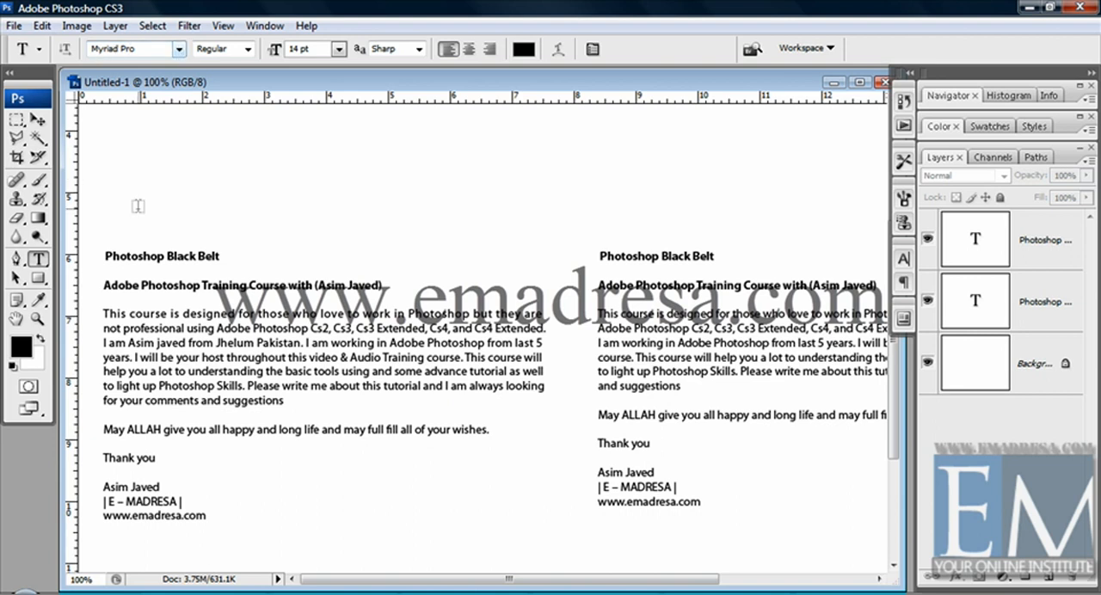
drag(105, 254, 253, 254)
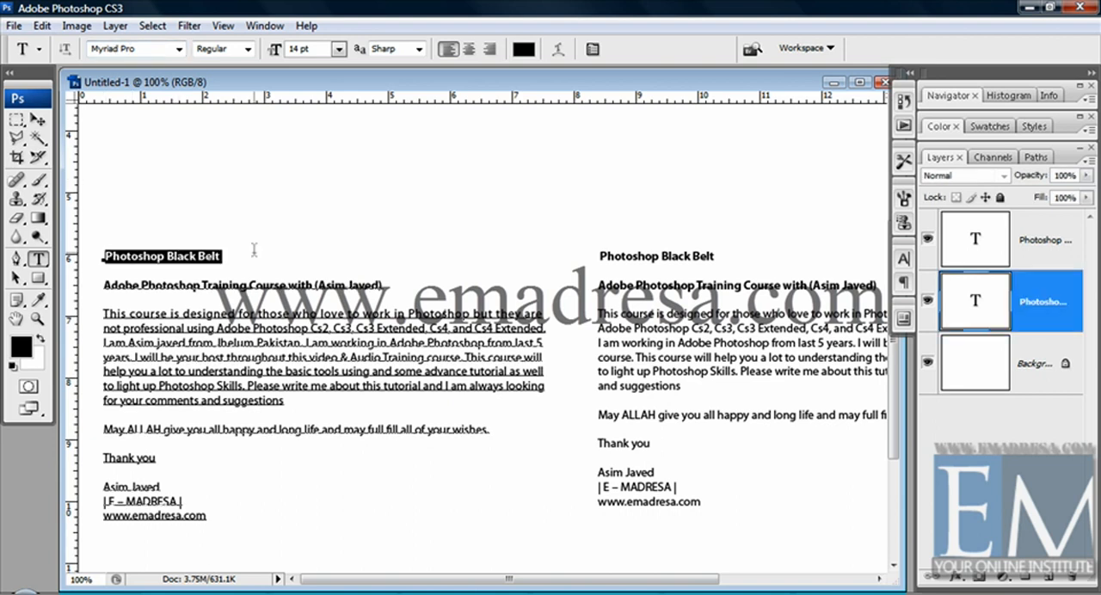
click(182, 50)
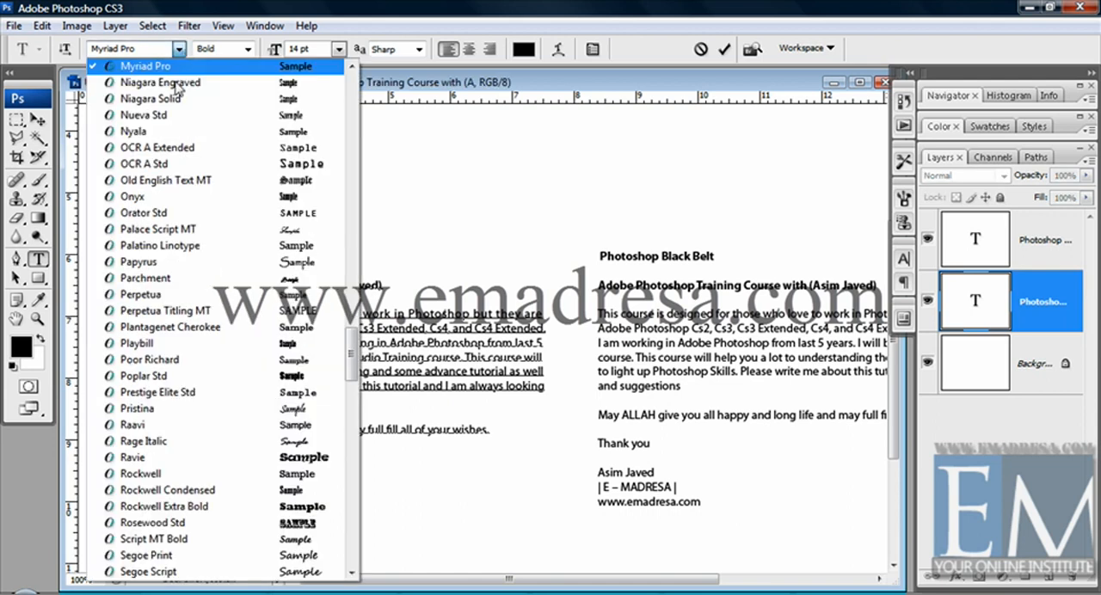
click(148, 79)
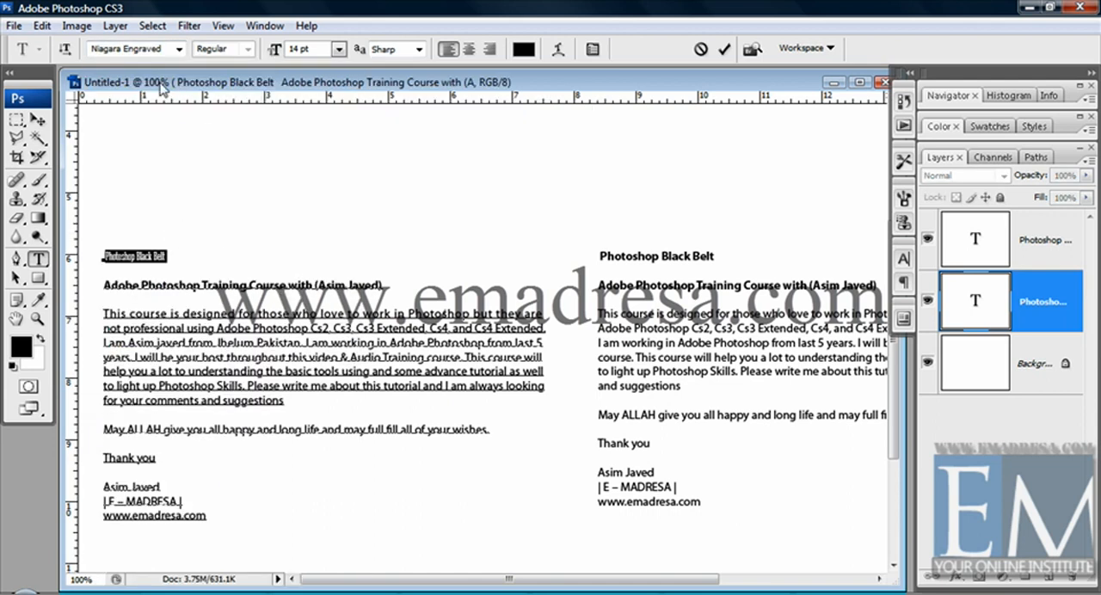
key(ctrl+z)
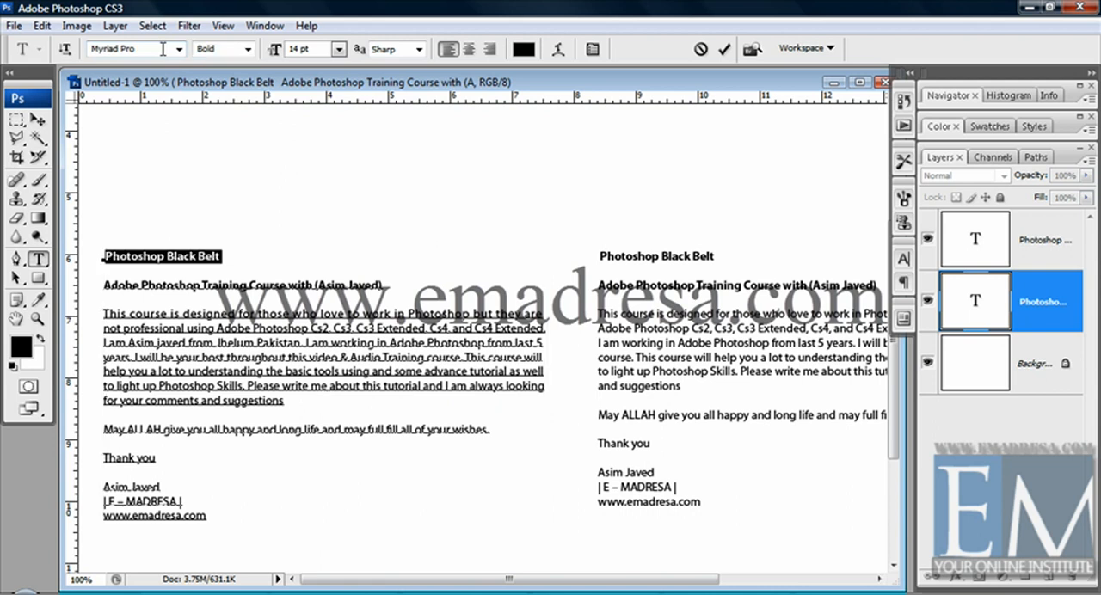
Set the font size of the selected "Photoshop Black Belt" heading to 24 pt.
click(248, 50)
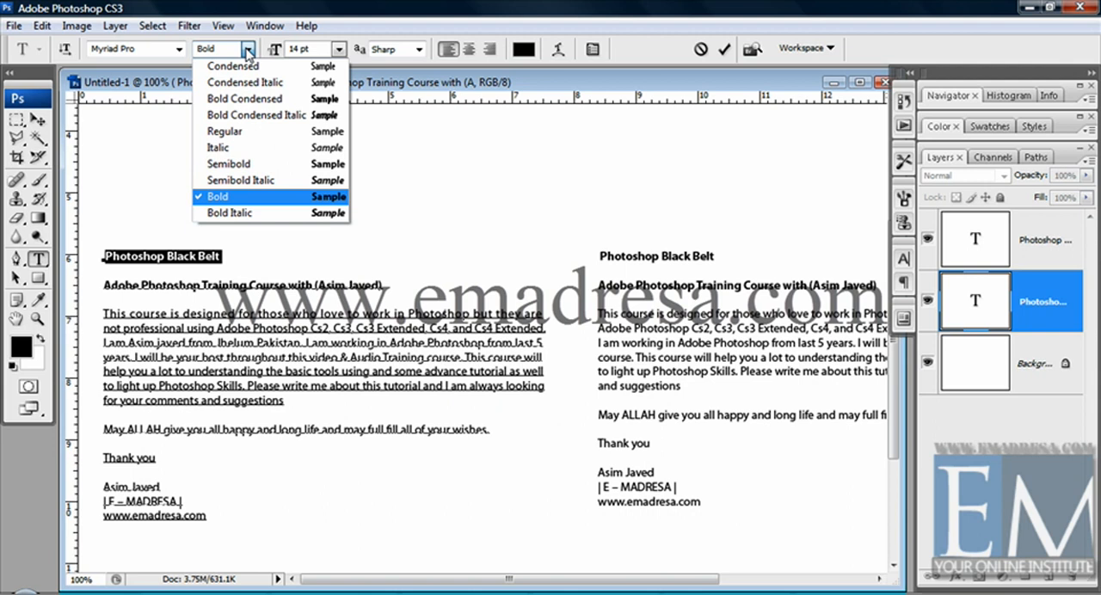
click(338, 51)
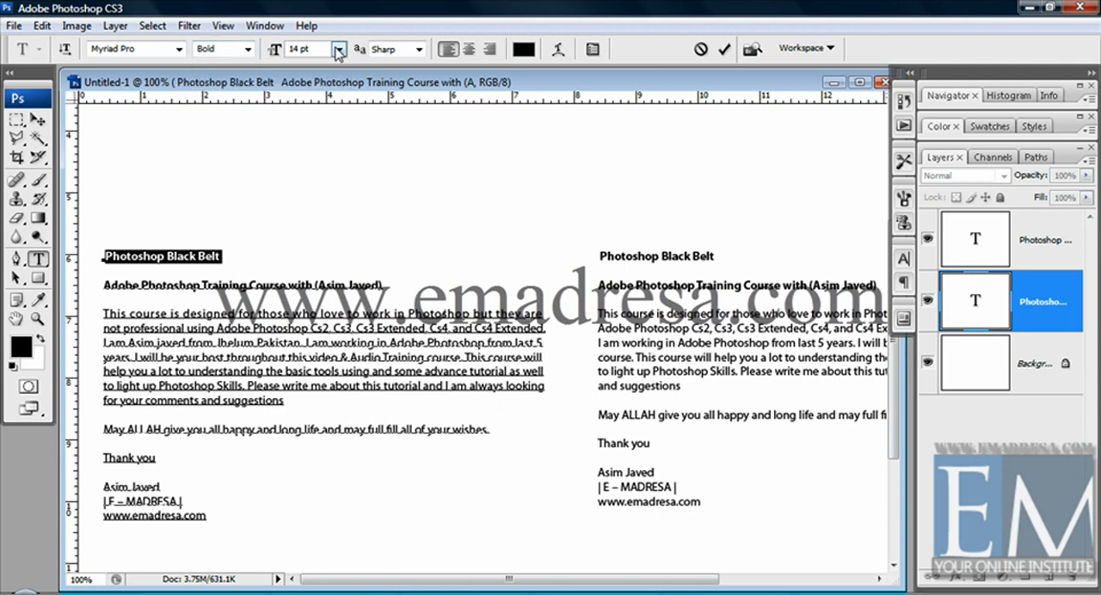
click(338, 51)
click(340, 247)
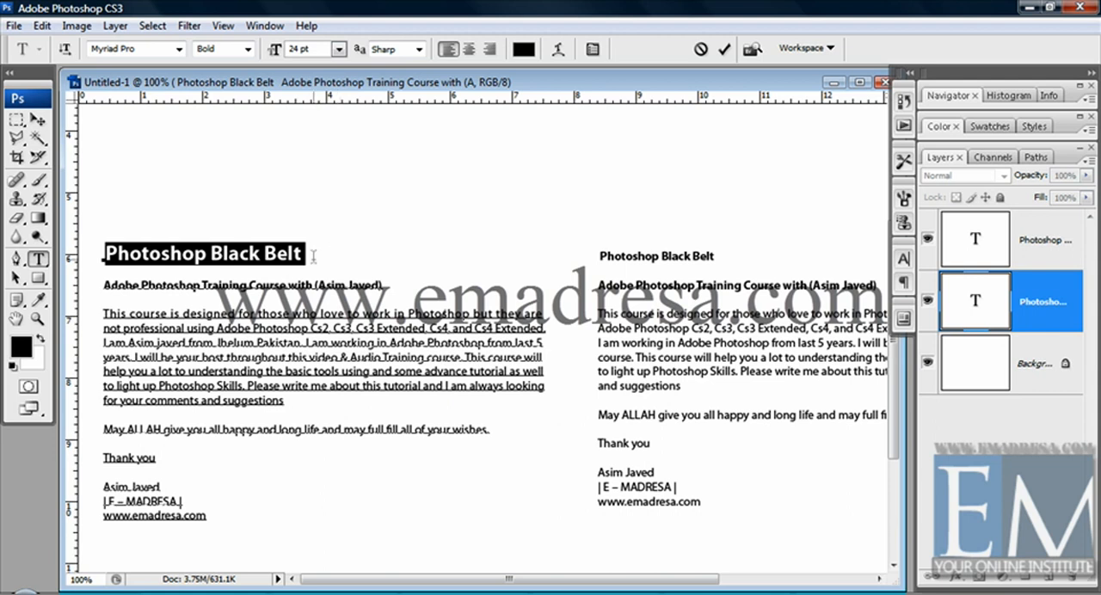
Try the Crisp, Strong and Smooth anti-aliasing methods on the left text block, leaving it on Smooth, and finish the text edit.
click(306, 253)
drag(304, 254, 92, 251)
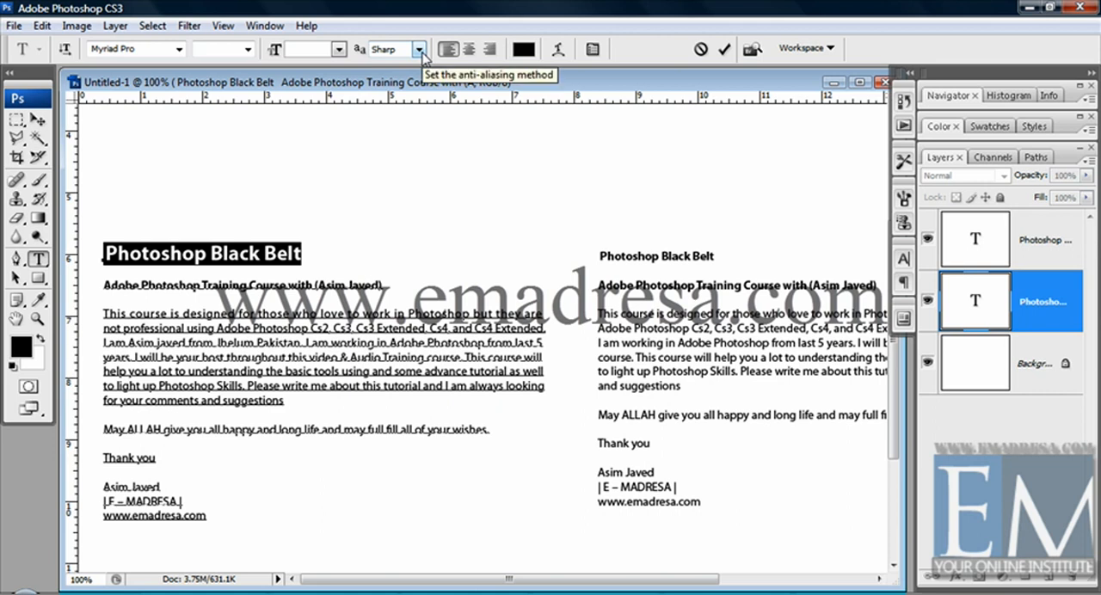
click(420, 50)
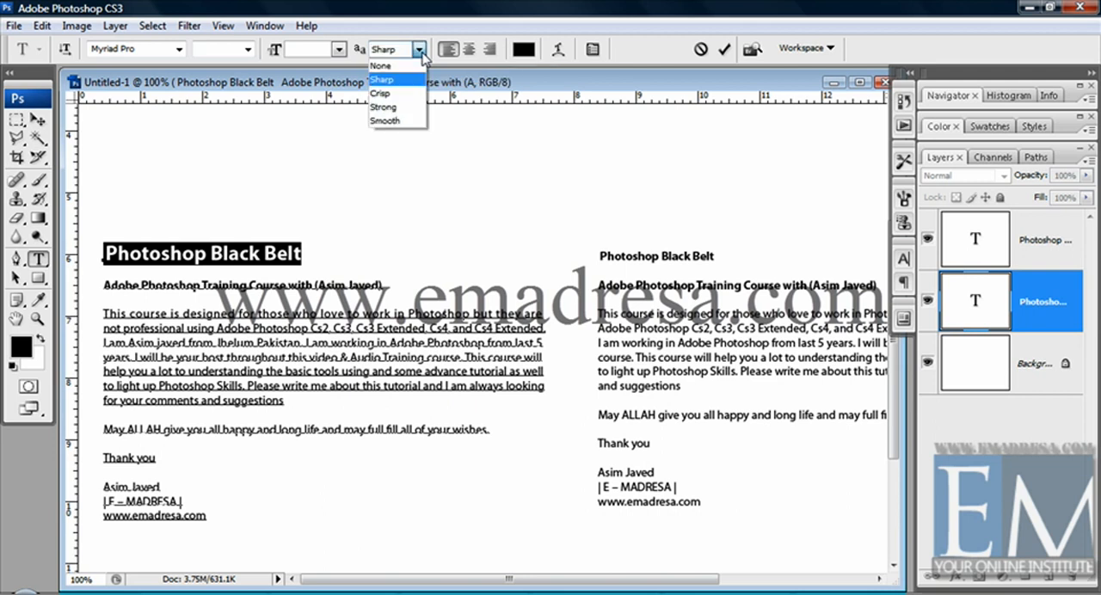
click(402, 93)
click(419, 51)
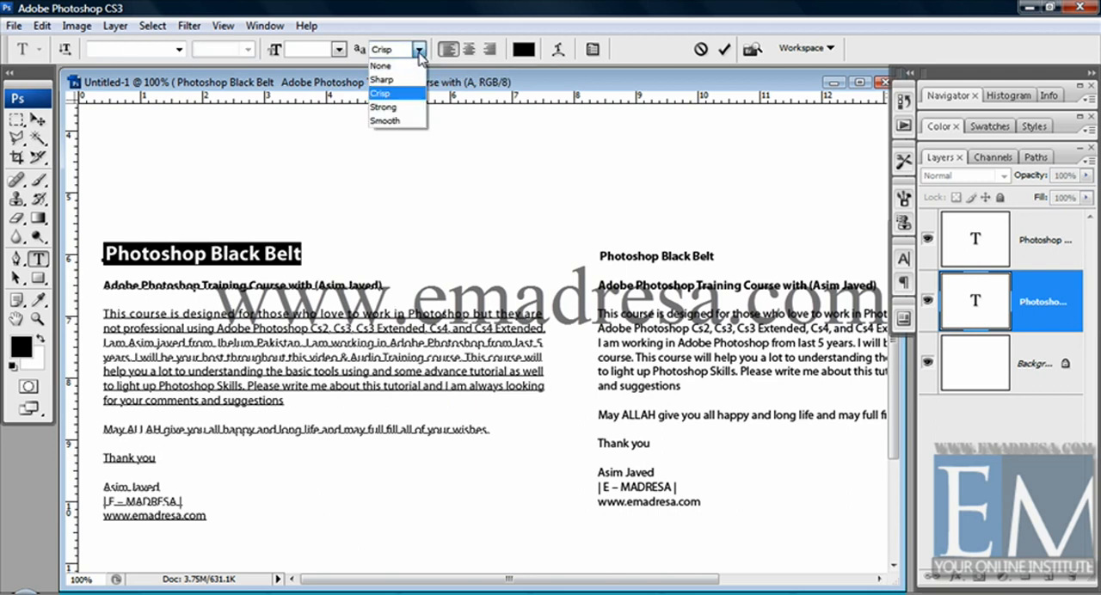
click(406, 106)
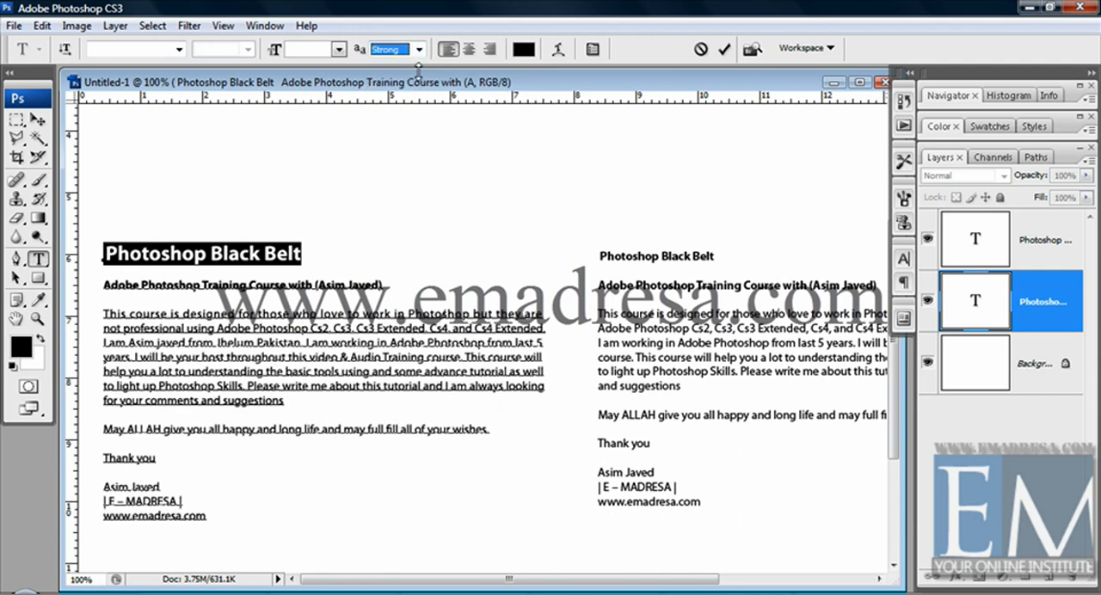
click(421, 49)
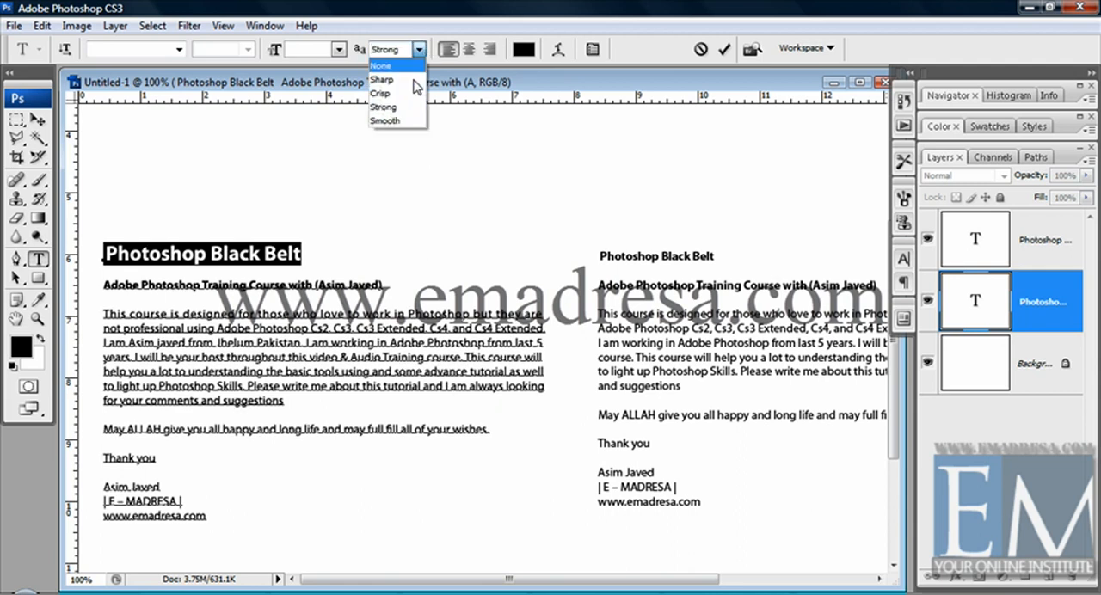
click(409, 122)
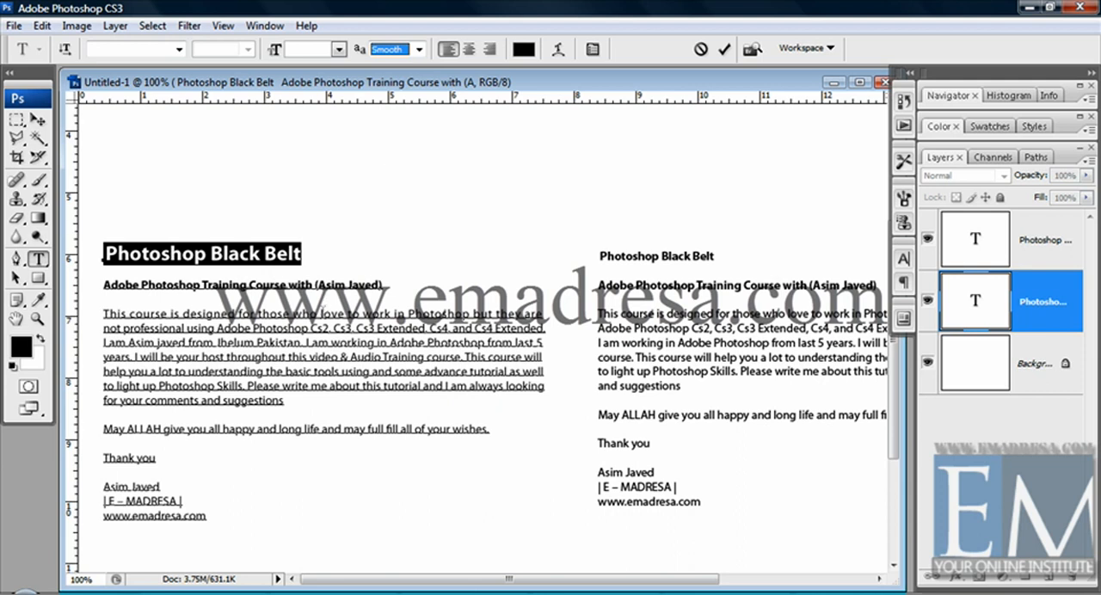
click(258, 310)
click(38, 118)
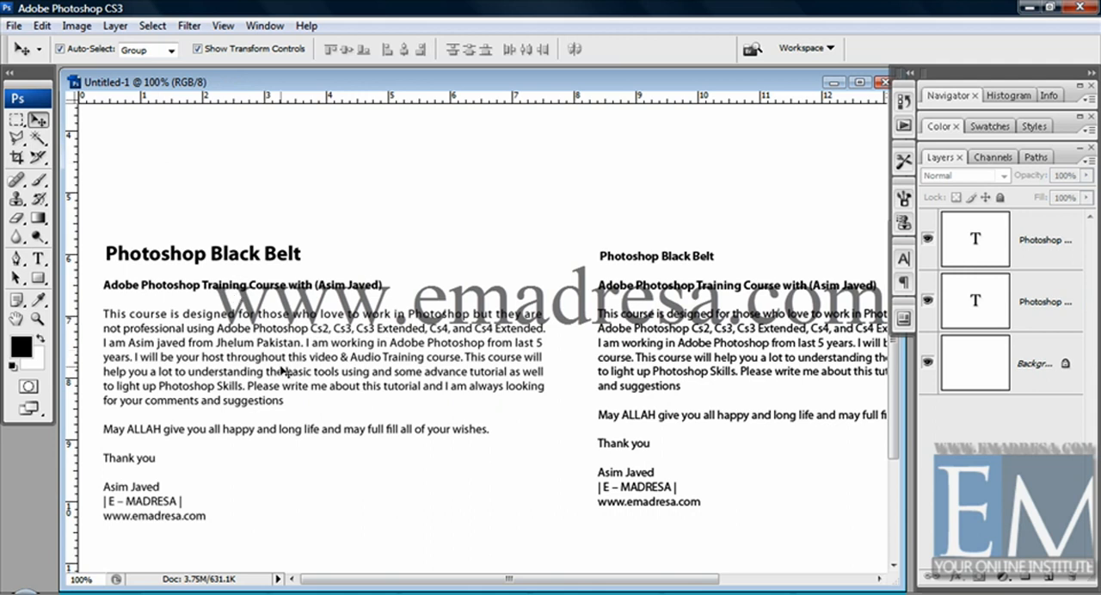
Reopen the left text block for editing at its heading and set the anti-aliasing method to Sharp.
click(635, 340)
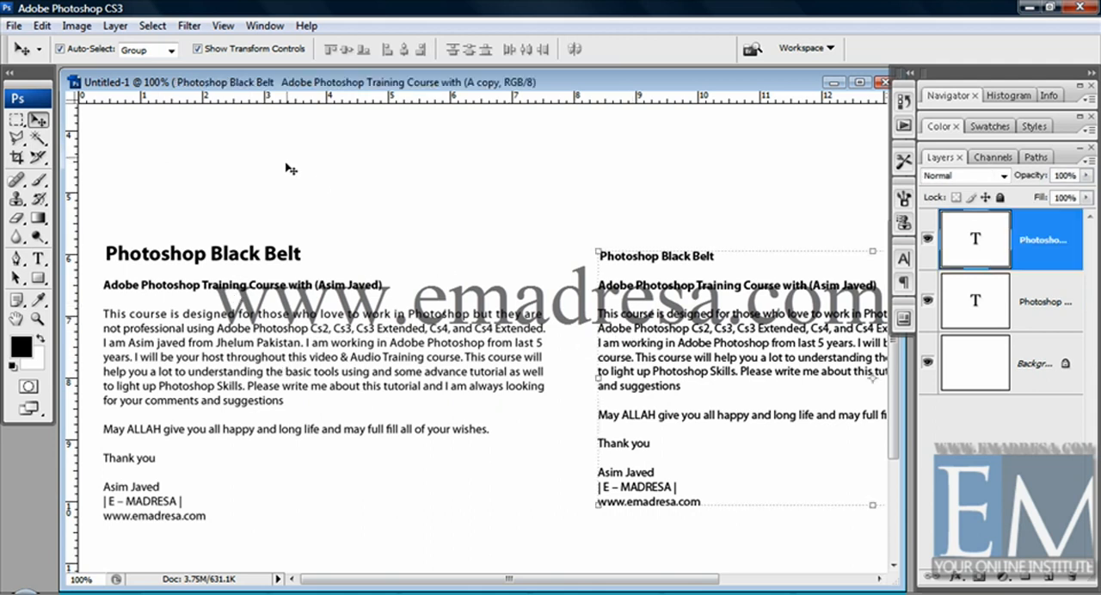
click(39, 258)
click(96, 251)
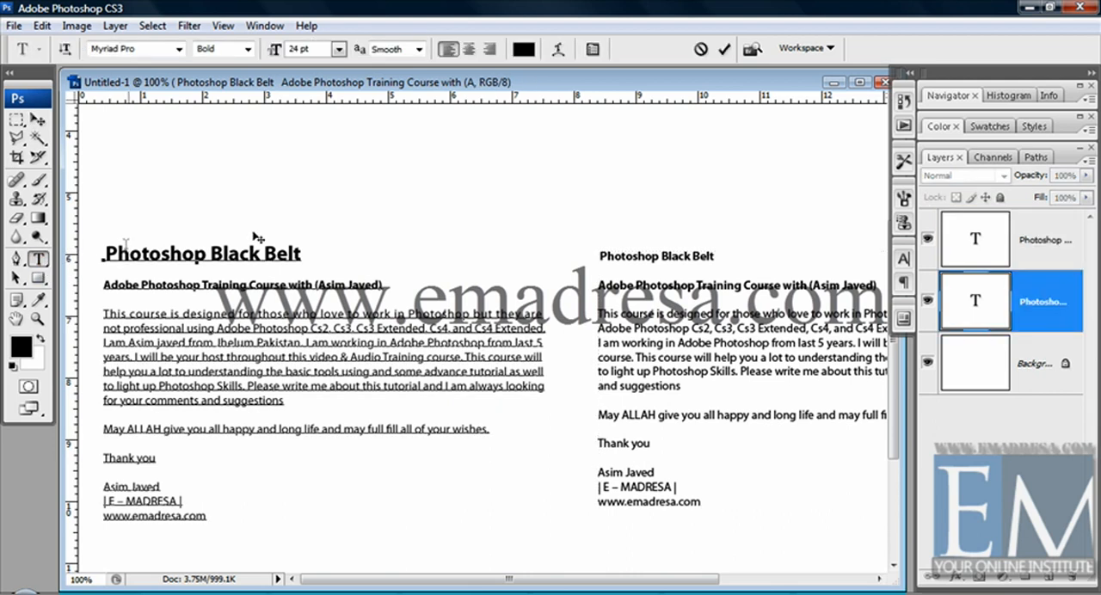
click(420, 54)
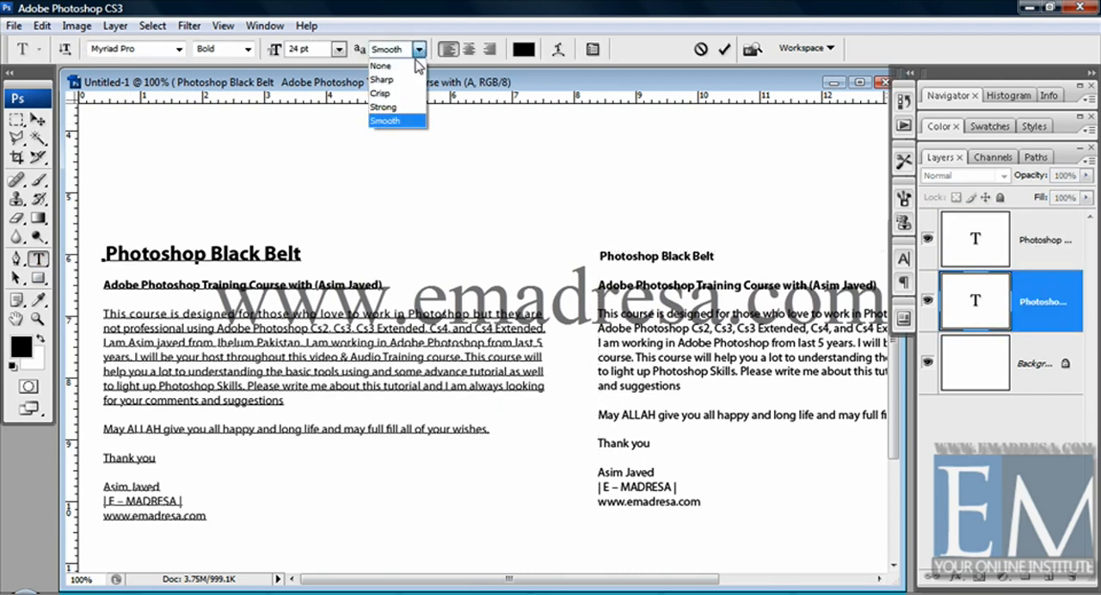
click(408, 78)
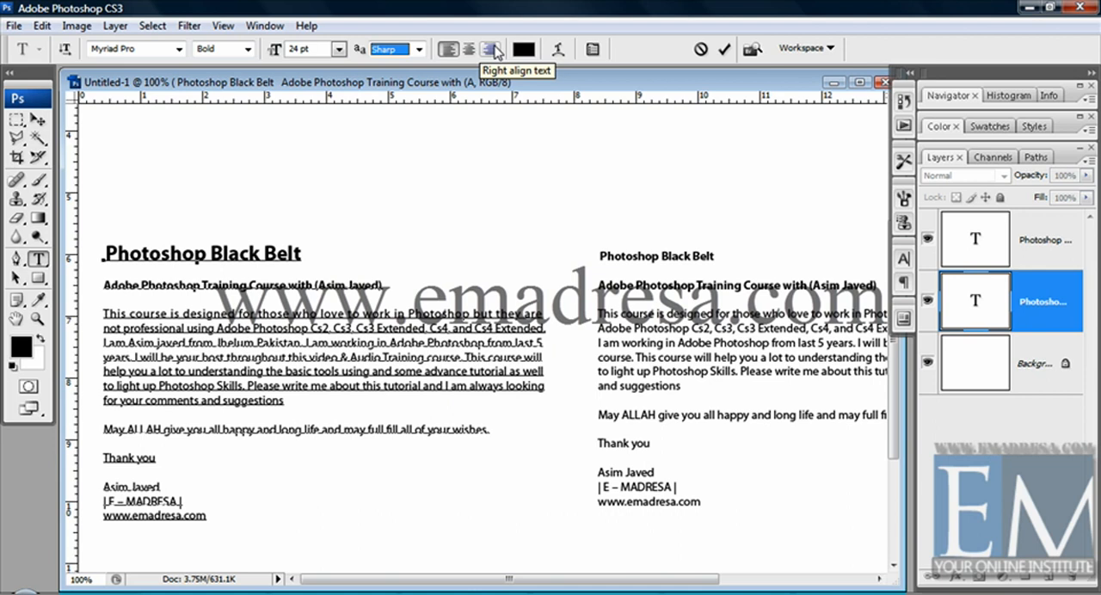
Try right alignment on the left block's heading, restore left alignment, and commit the text edit.
click(496, 51)
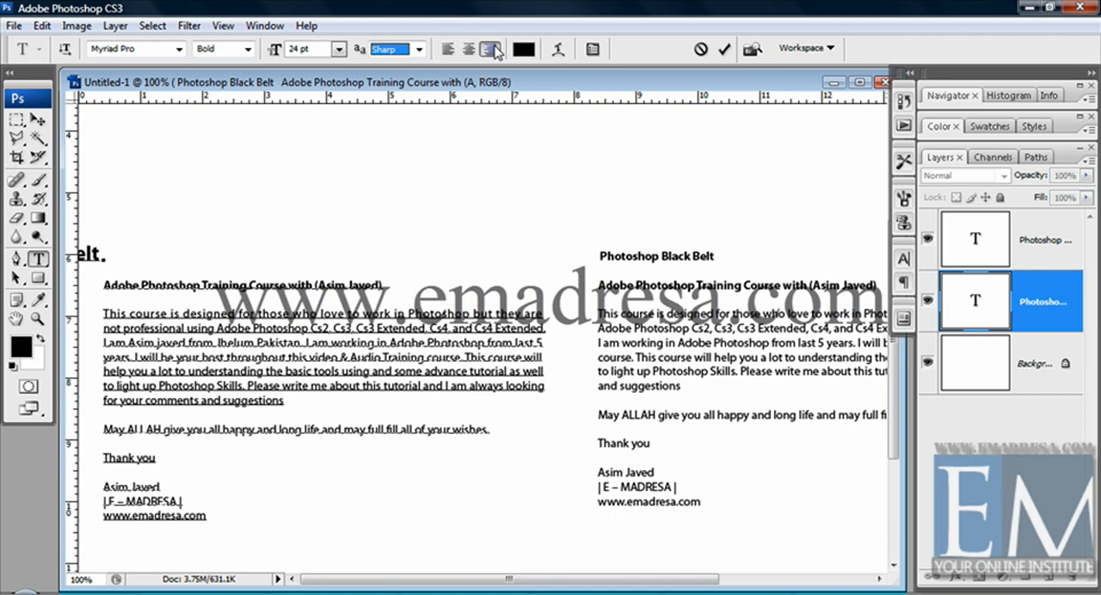
click(449, 50)
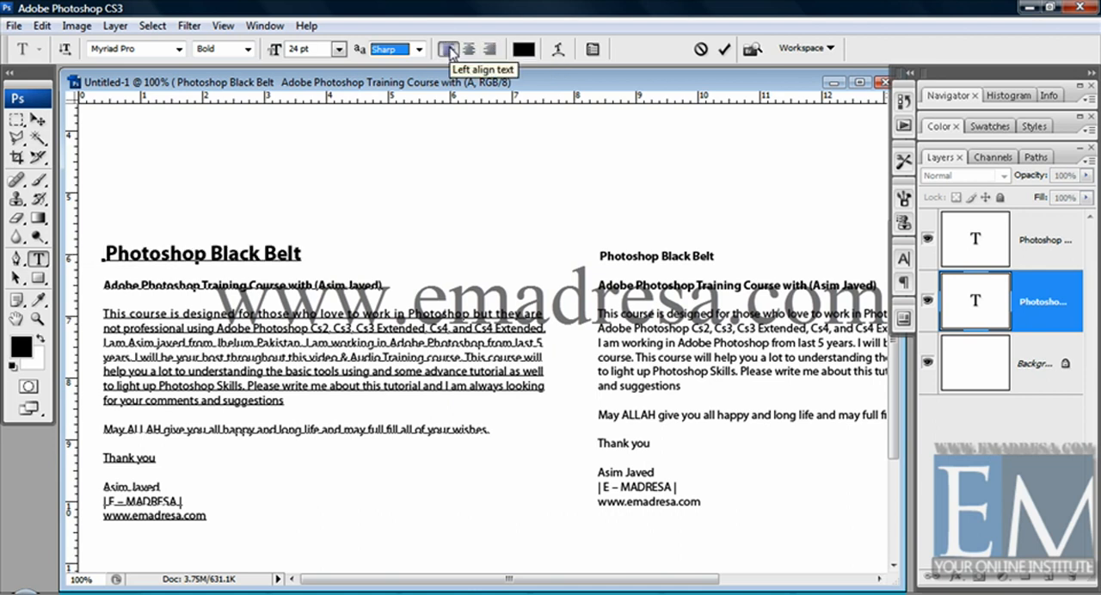
key(ctrl+Return)
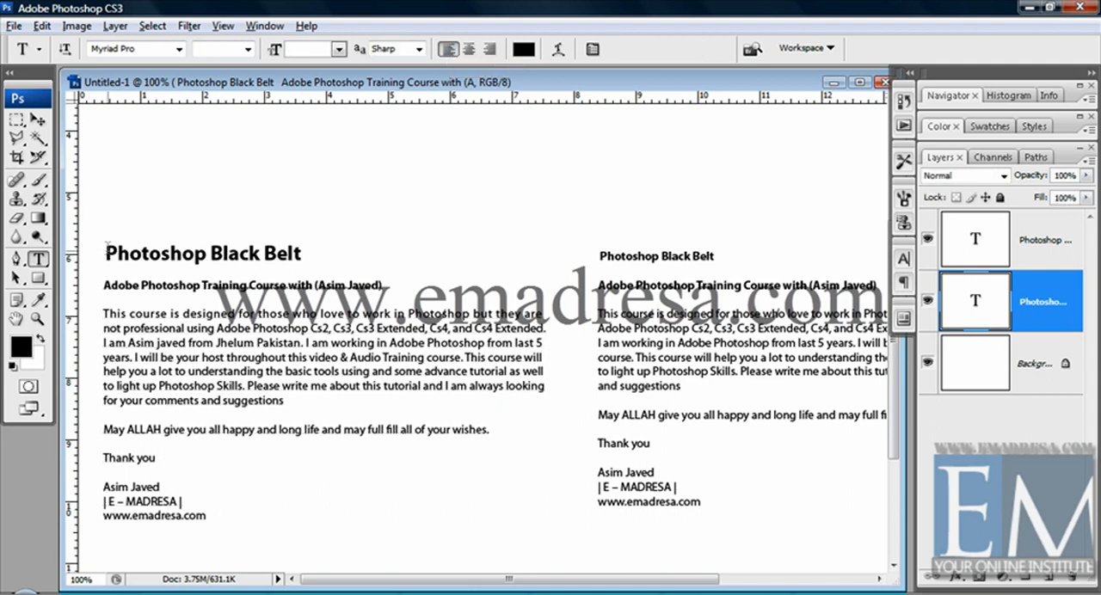
Colour the left block's "Photoshop Black Belt" heading dark red, #8c2424.
drag(104, 251, 316, 245)
click(524, 49)
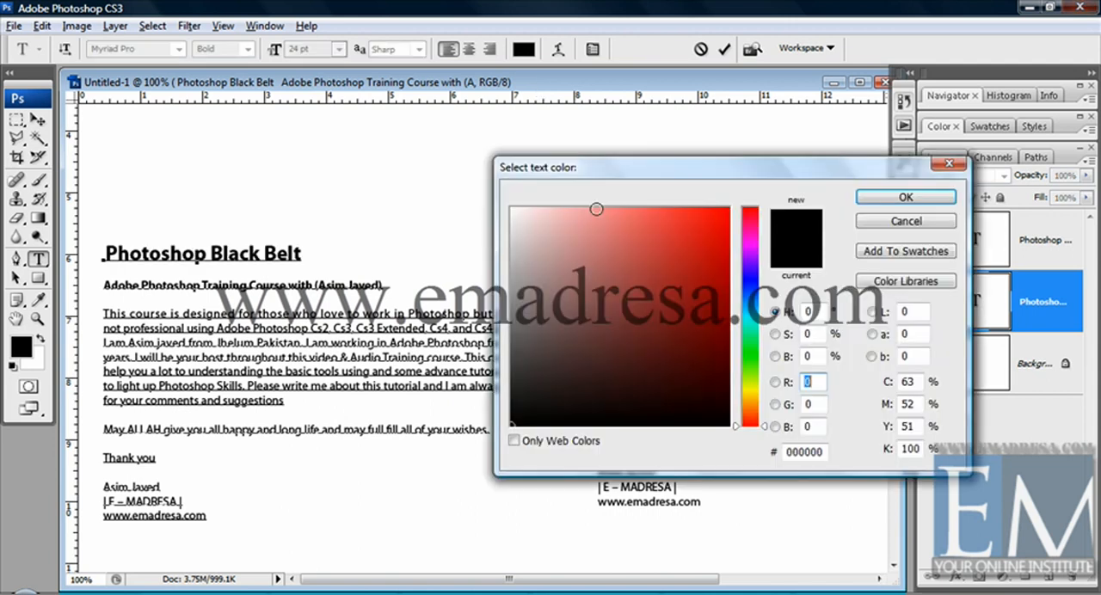
drag(596, 209, 674, 306)
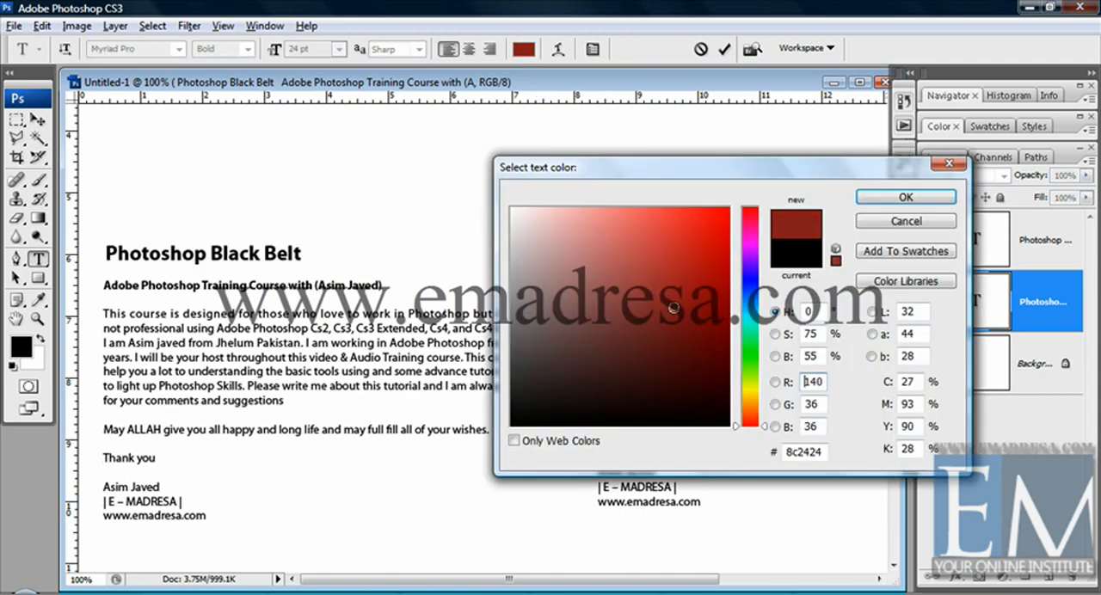
click(879, 205)
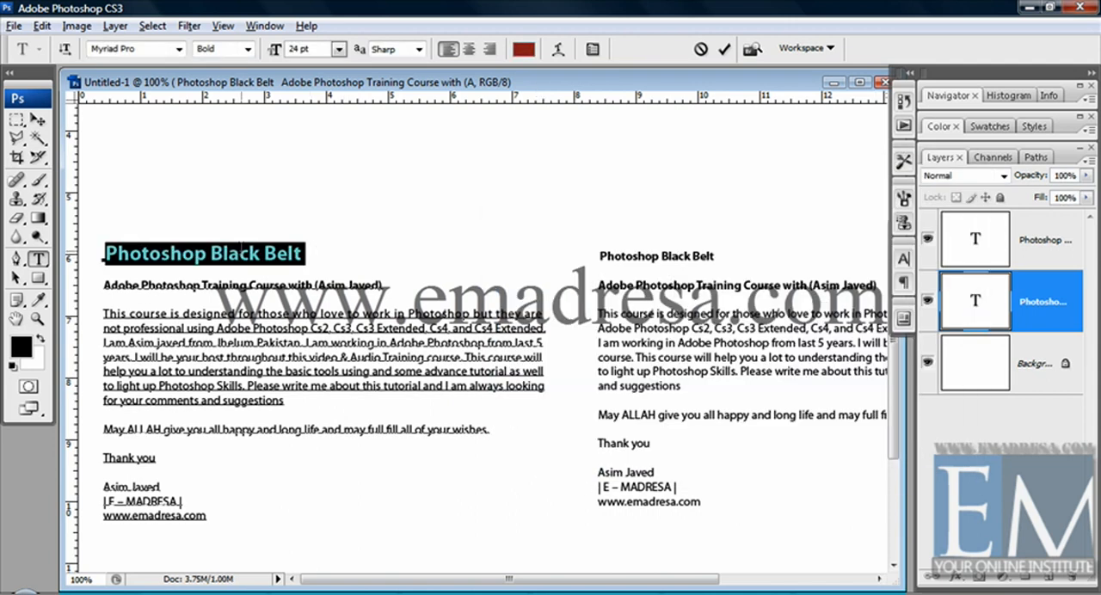
click(240, 252)
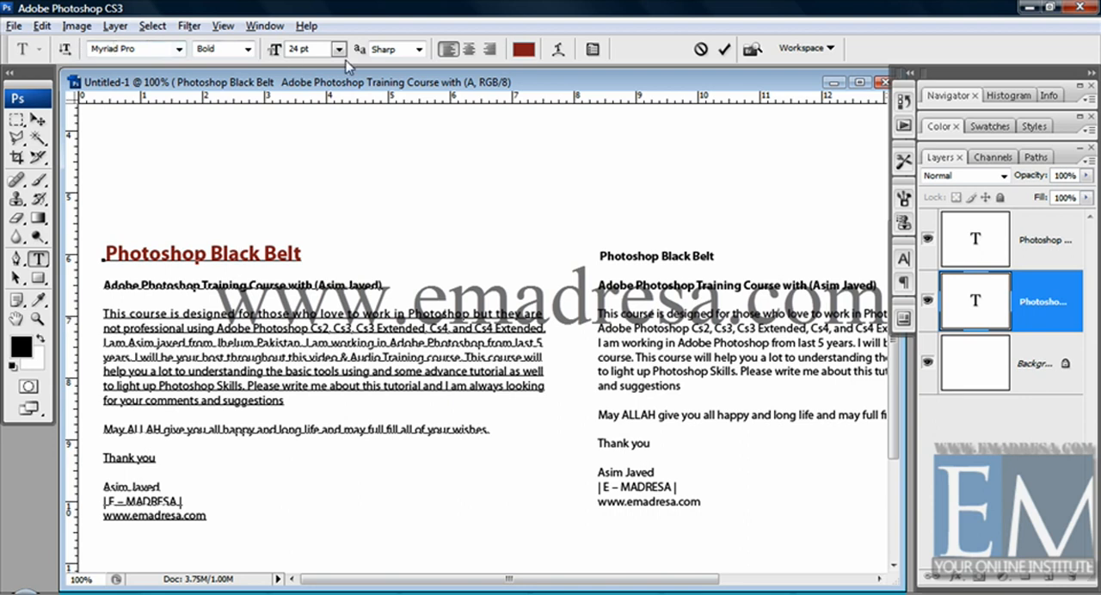
Show the Character settings for the left text block and look through the font styles available for its heading.
click(902, 260)
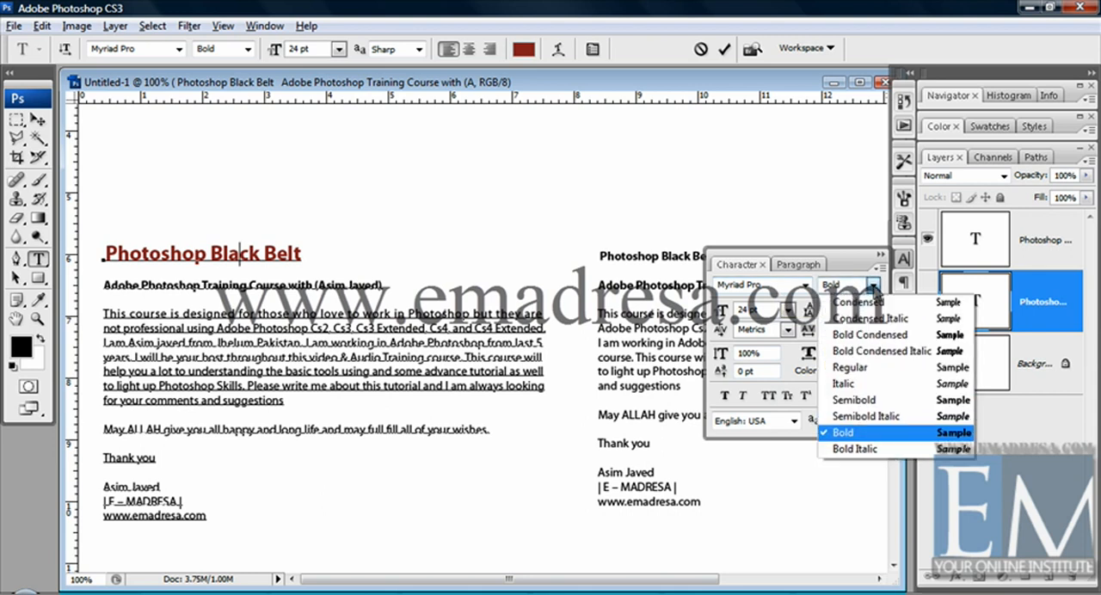
click(874, 293)
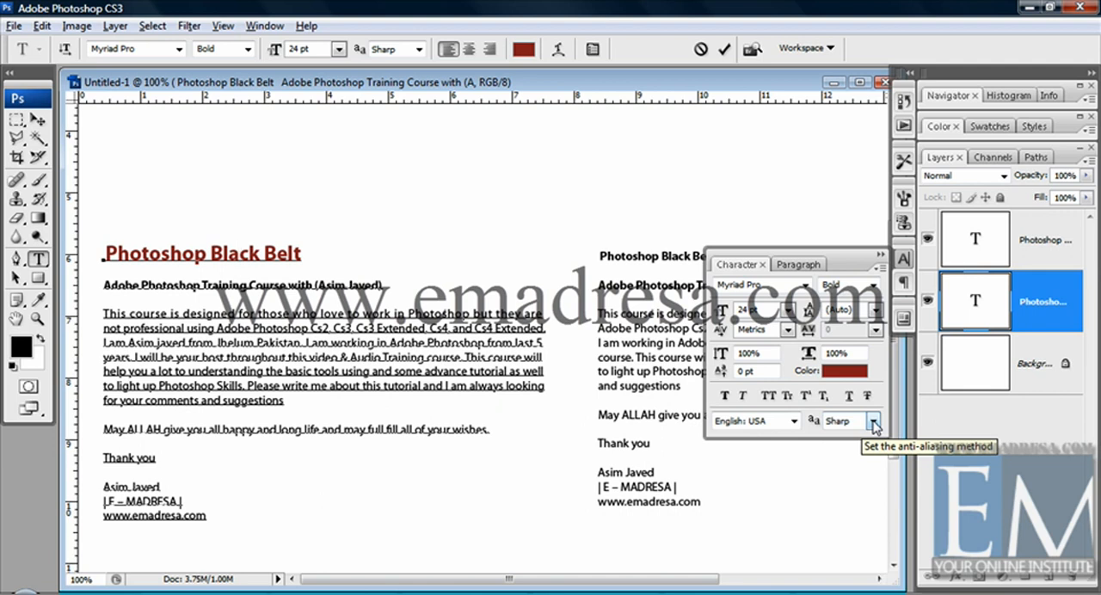
Try Romanian as the spelling and hyphenation language in the Character settings, and restore English: USA.
click(794, 421)
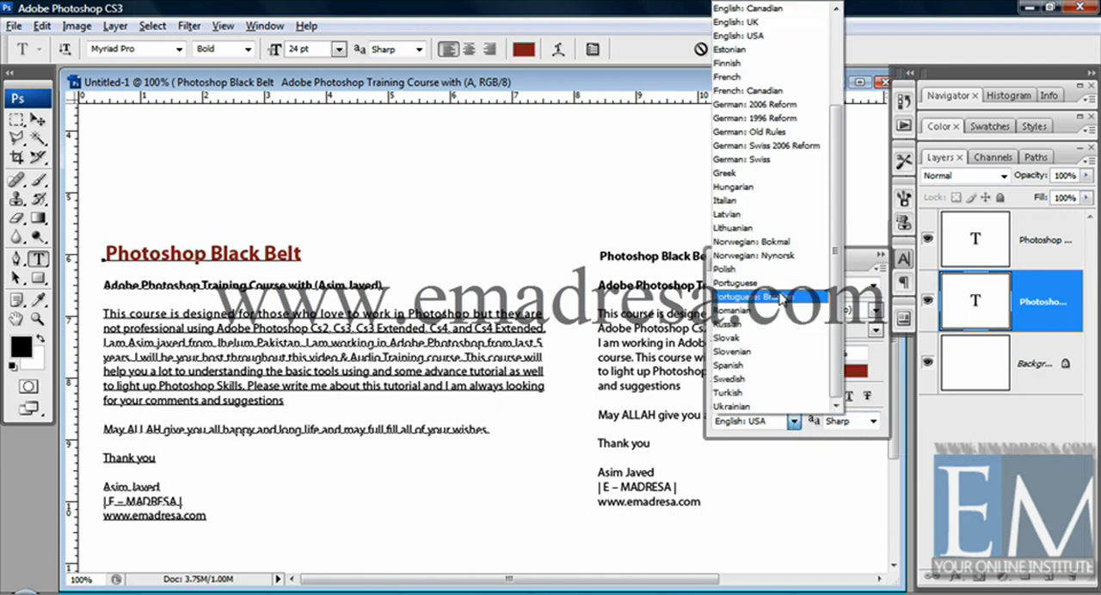
click(779, 310)
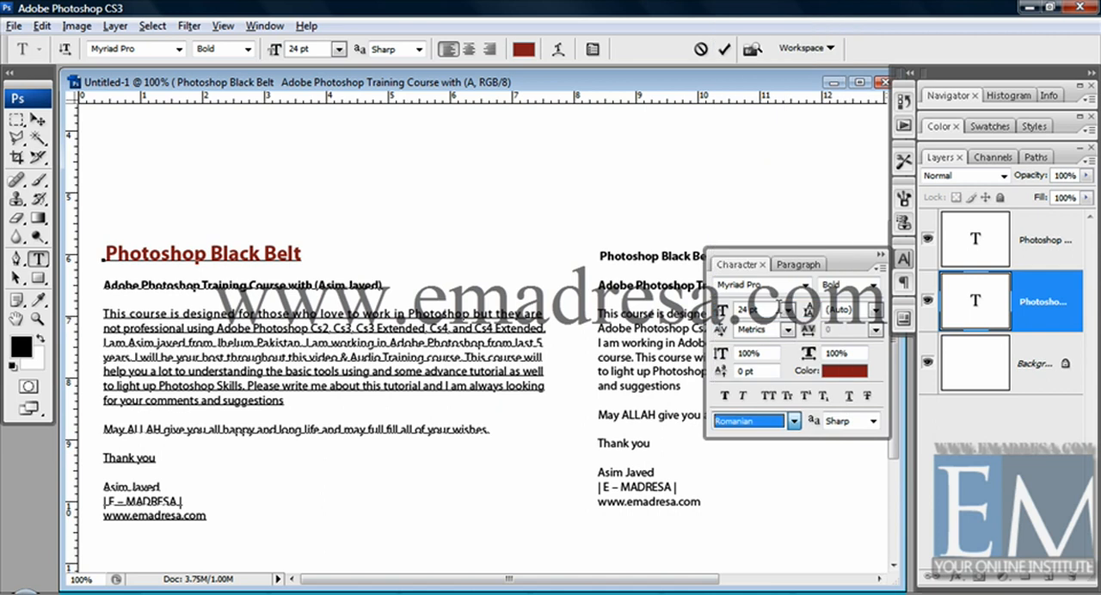
click(794, 421)
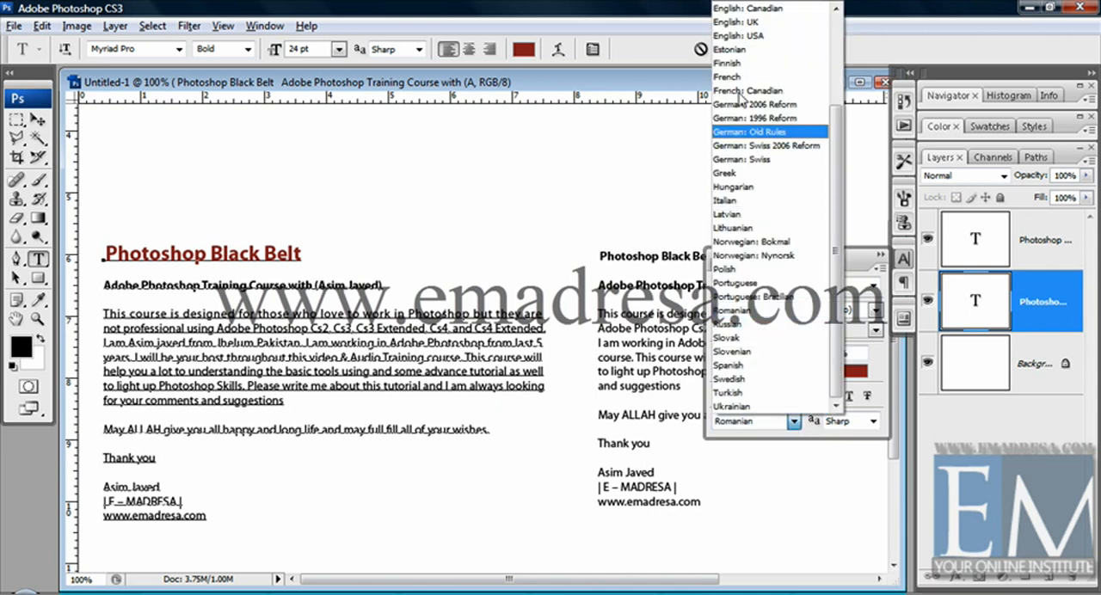
click(753, 37)
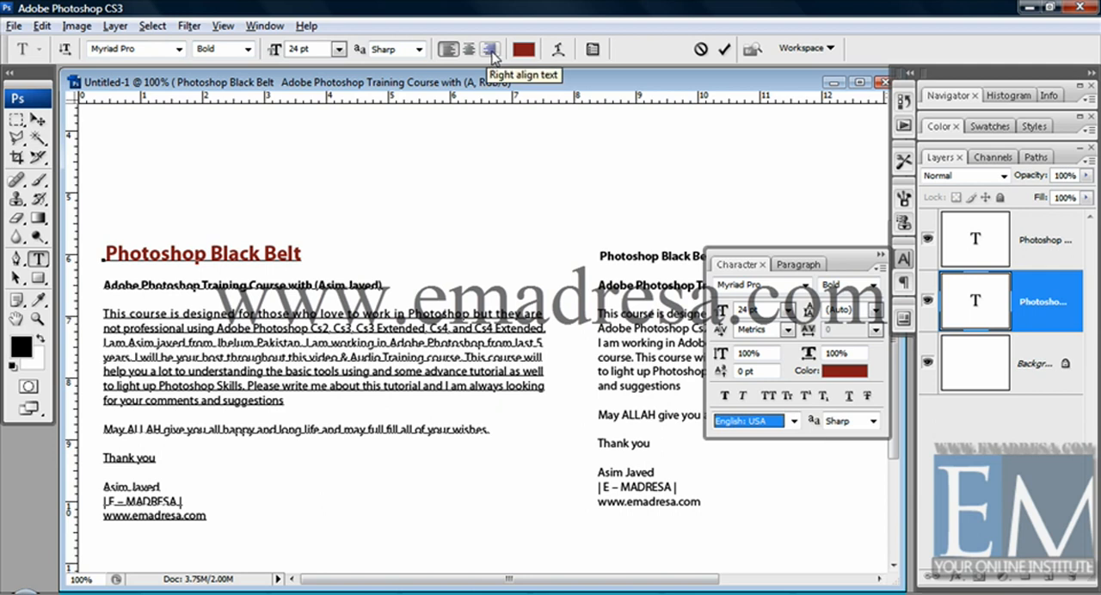
Hide and redisplay the Character settings twice, leaving them shown.
click(590, 50)
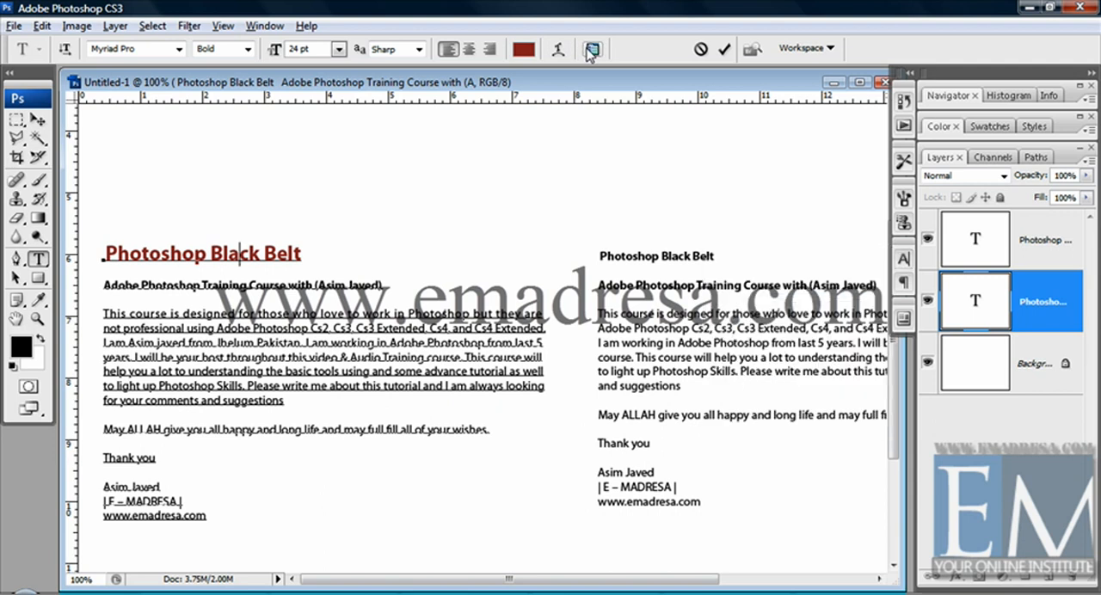
click(591, 50)
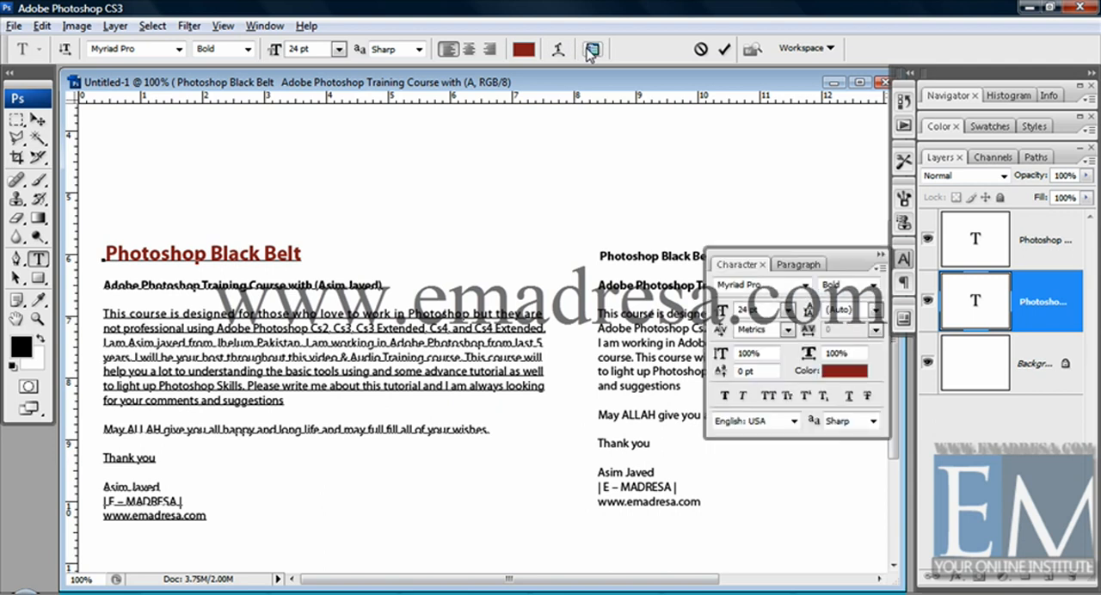
click(591, 50)
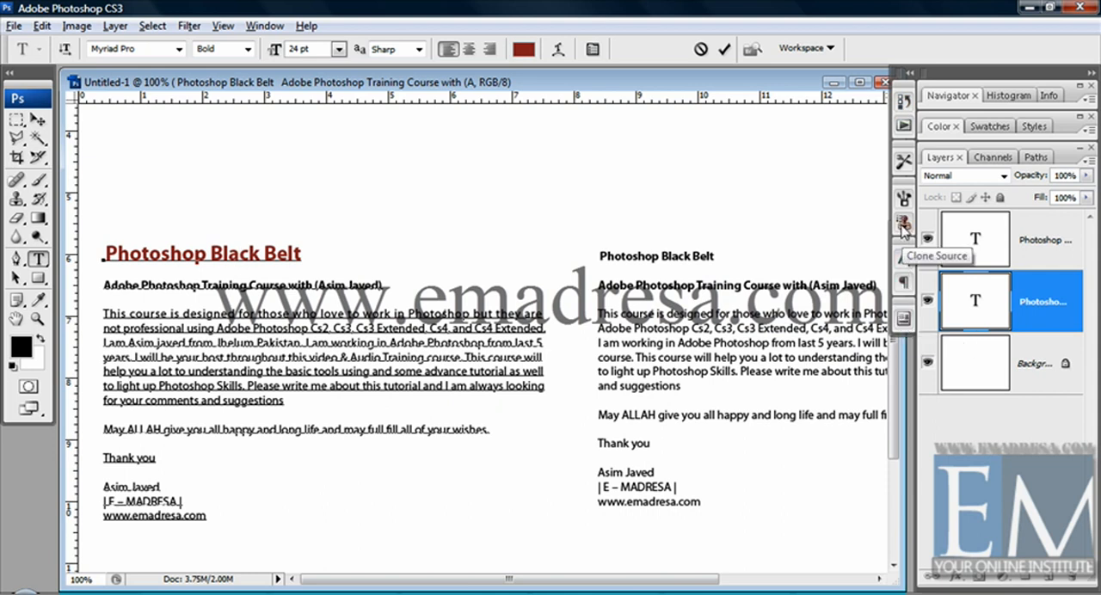
click(592, 50)
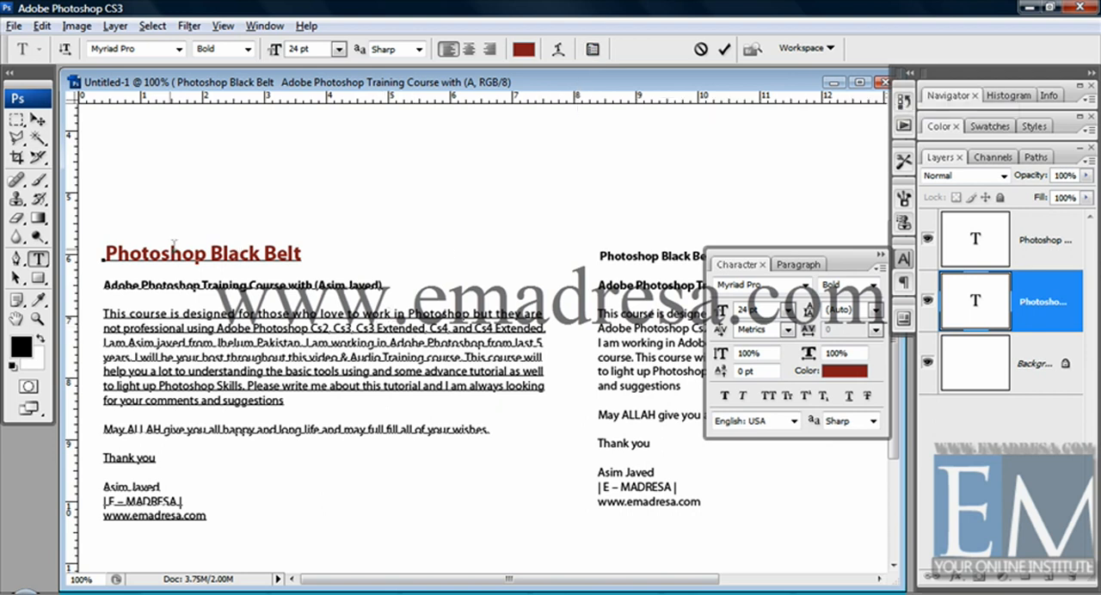
Set the leading of the left block's course description paragraph to 24 pt and deselect the paragraph.
drag(103, 252, 327, 250)
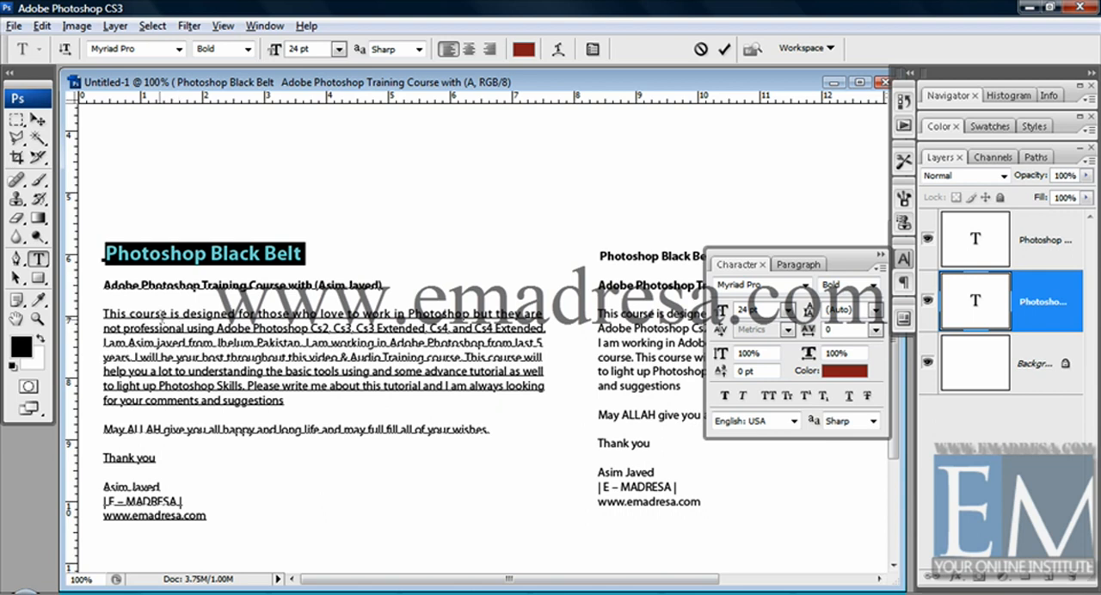
drag(102, 311, 293, 401)
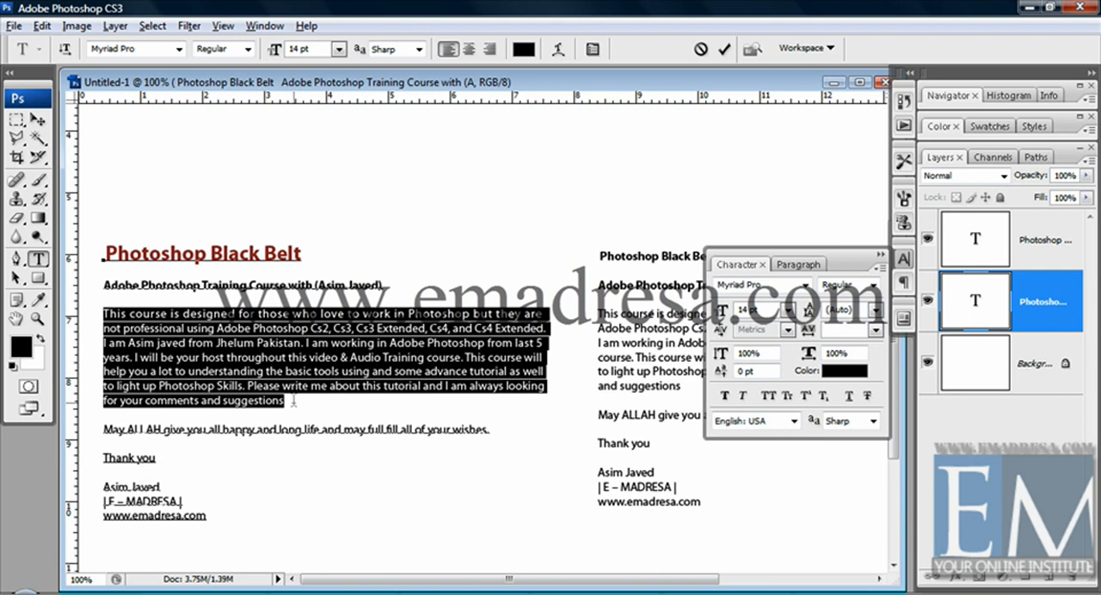
click(874, 312)
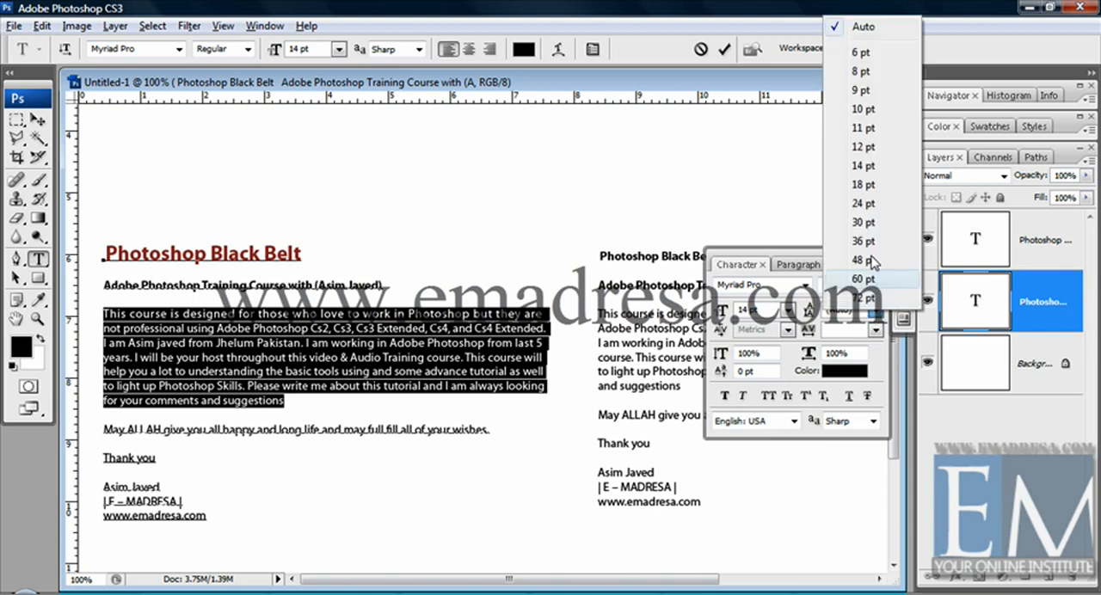
click(867, 211)
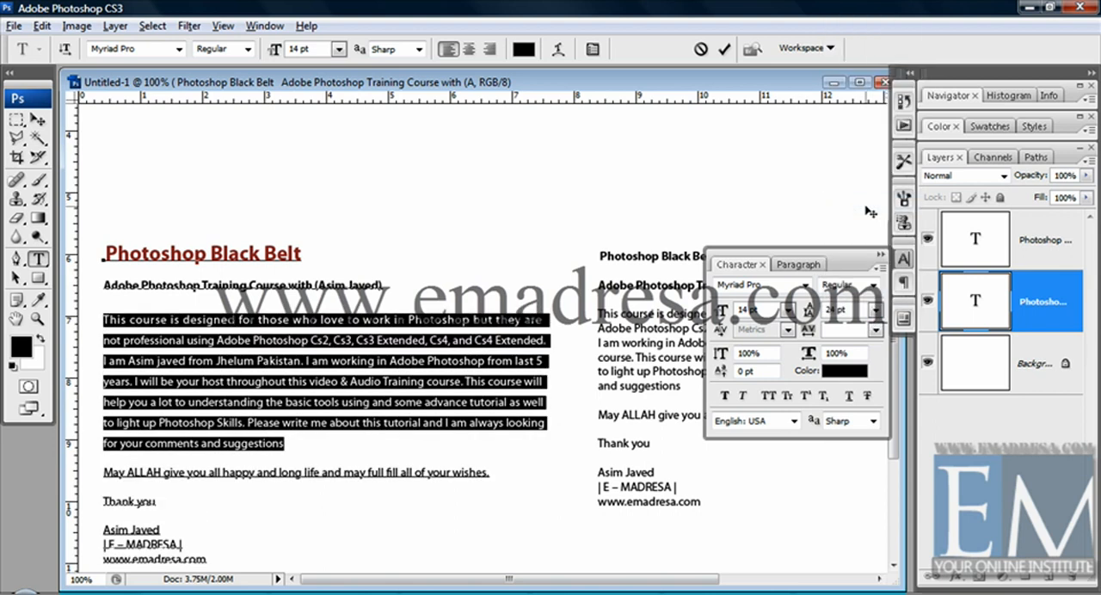
click(287, 445)
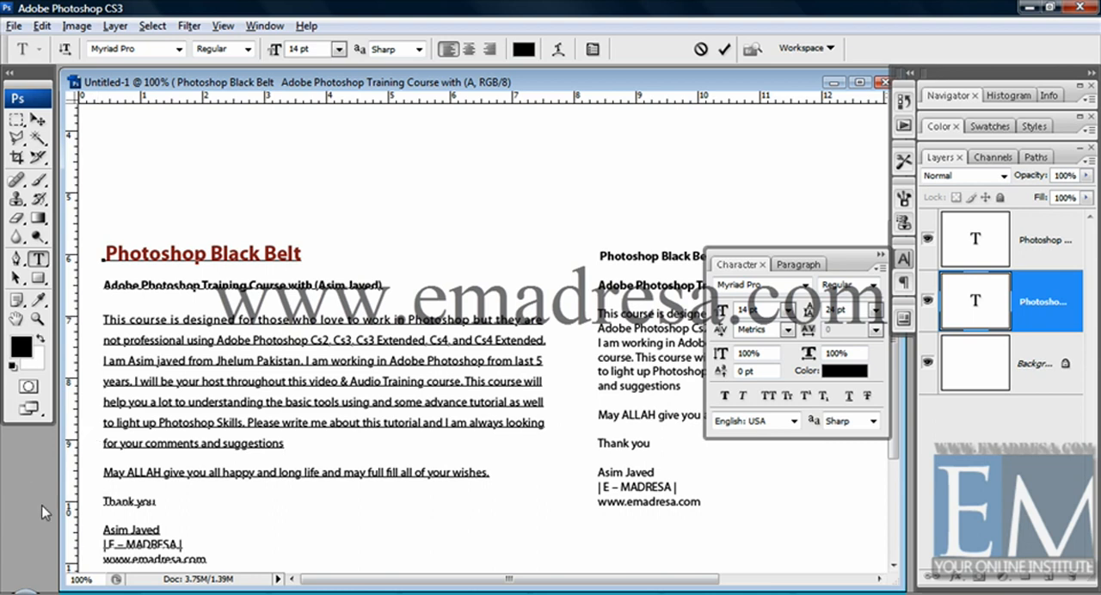
Try a tracking of 200 on the left block's "Photoshop Black Belt" heading, and increase it to 500.
drag(287, 445, 91, 318)
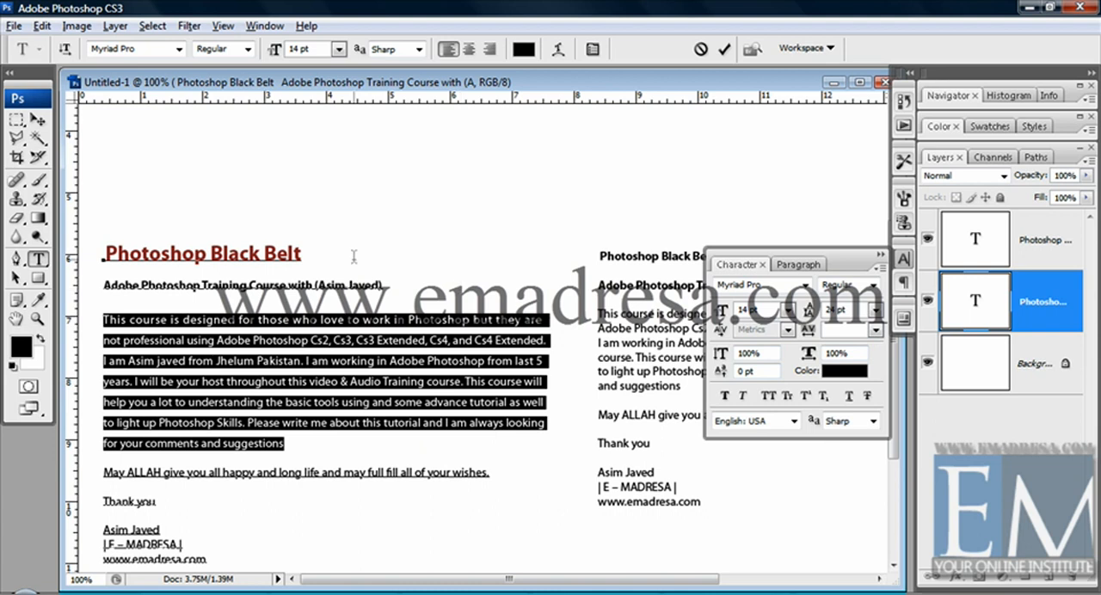
drag(306, 253, 103, 251)
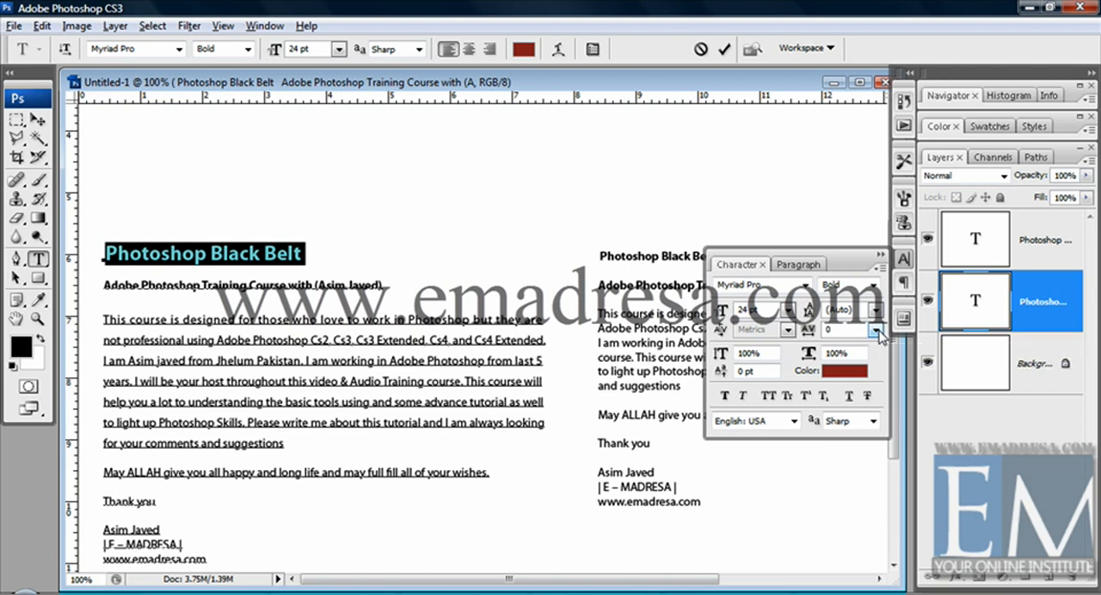
click(877, 330)
click(878, 317)
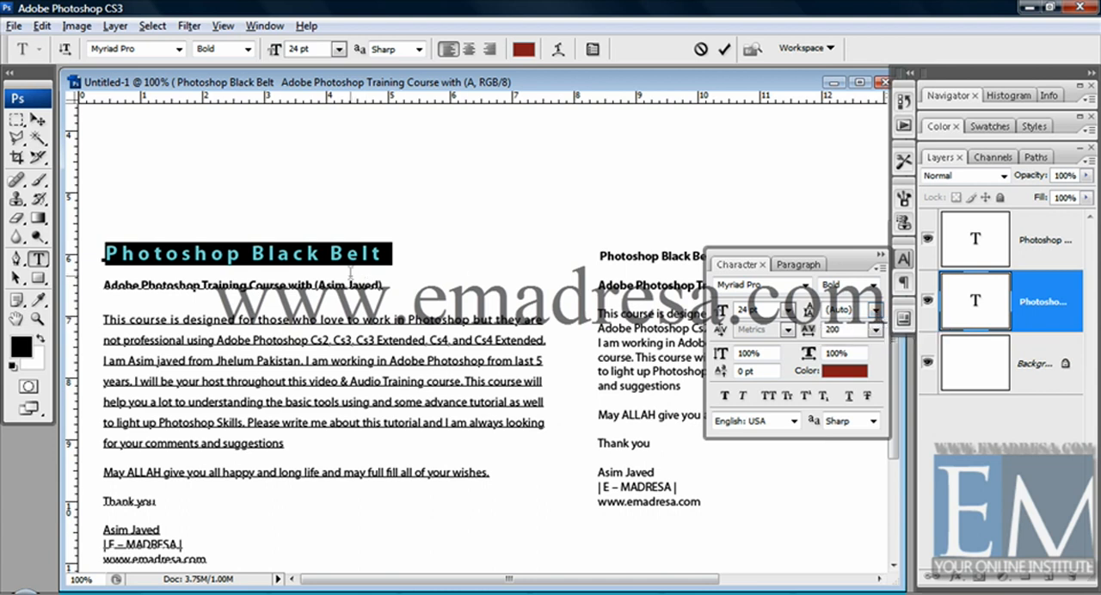
drag(841, 330, 768, 310)
text(500)
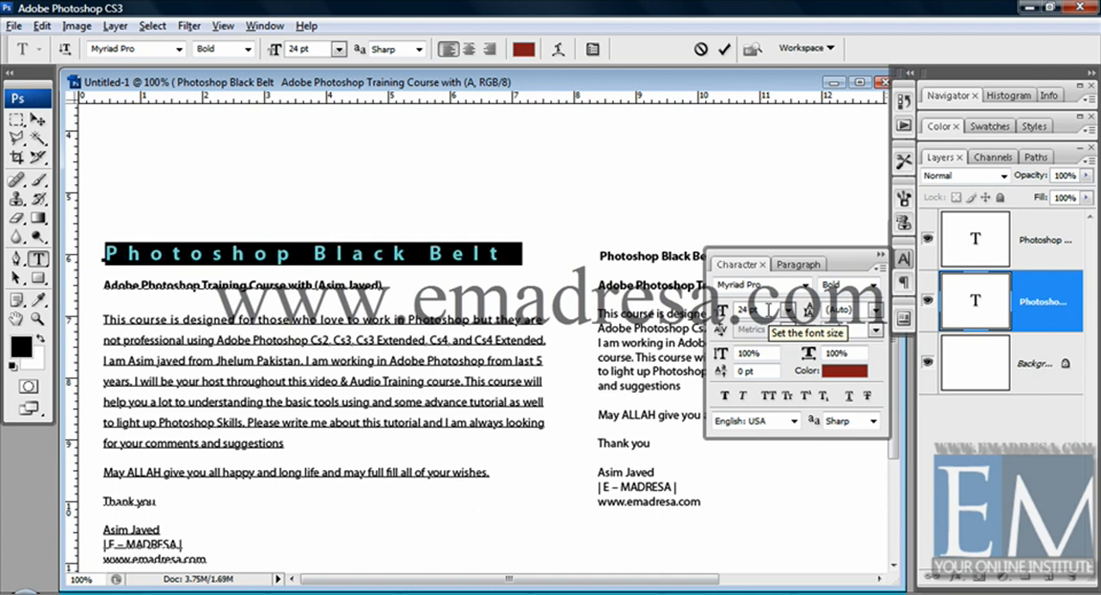
click(420, 250)
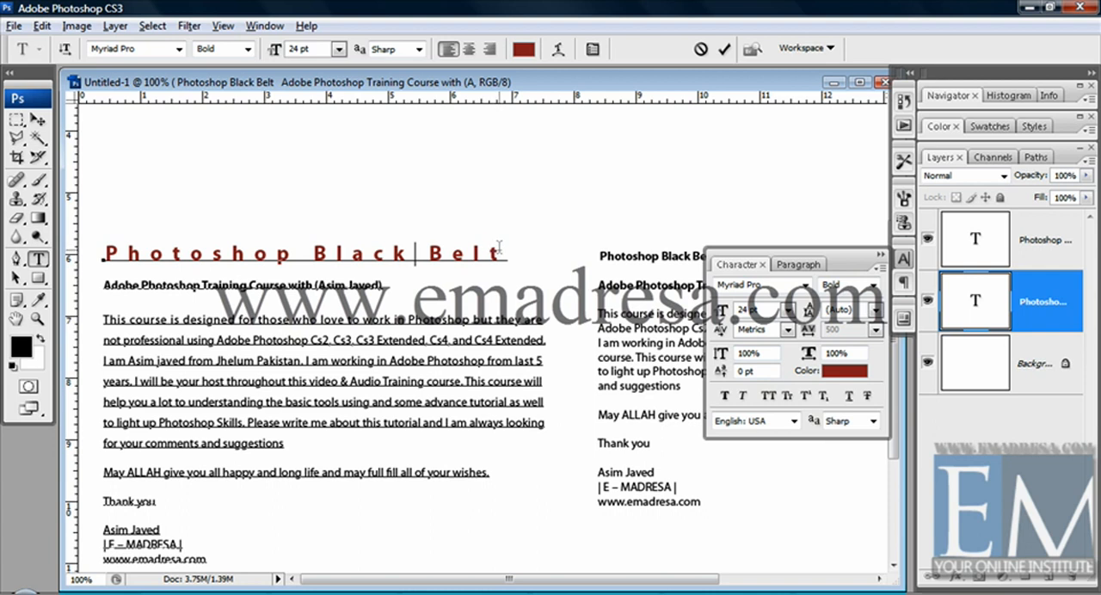
Try a 400% vertical scale on the left block's heading, and restore it to 100%.
drag(502, 251, 105, 251)
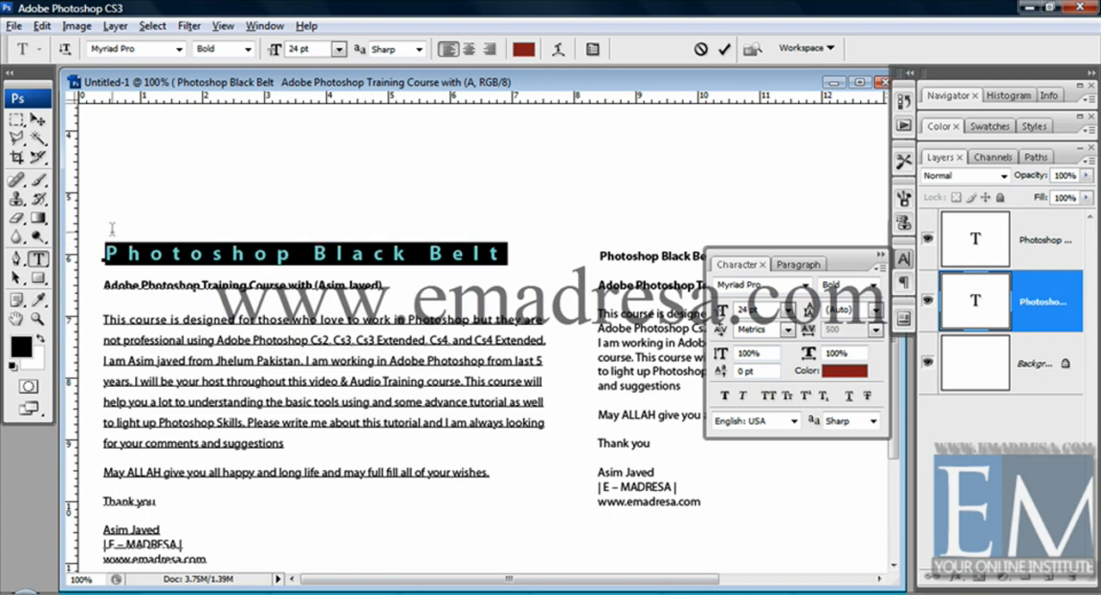
click(736, 353)
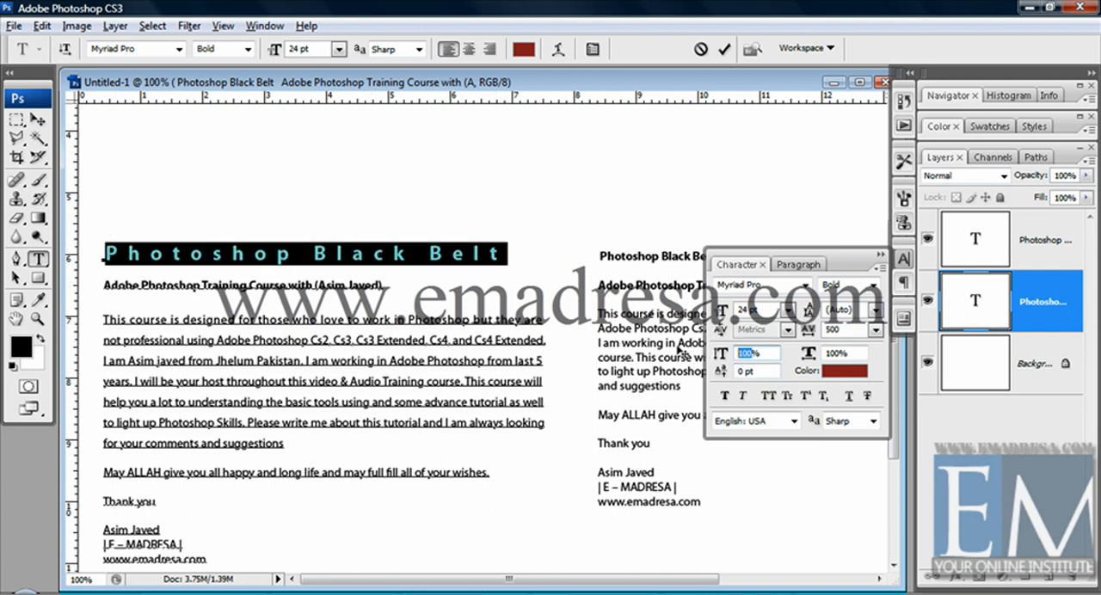
text(400)
key(Return)
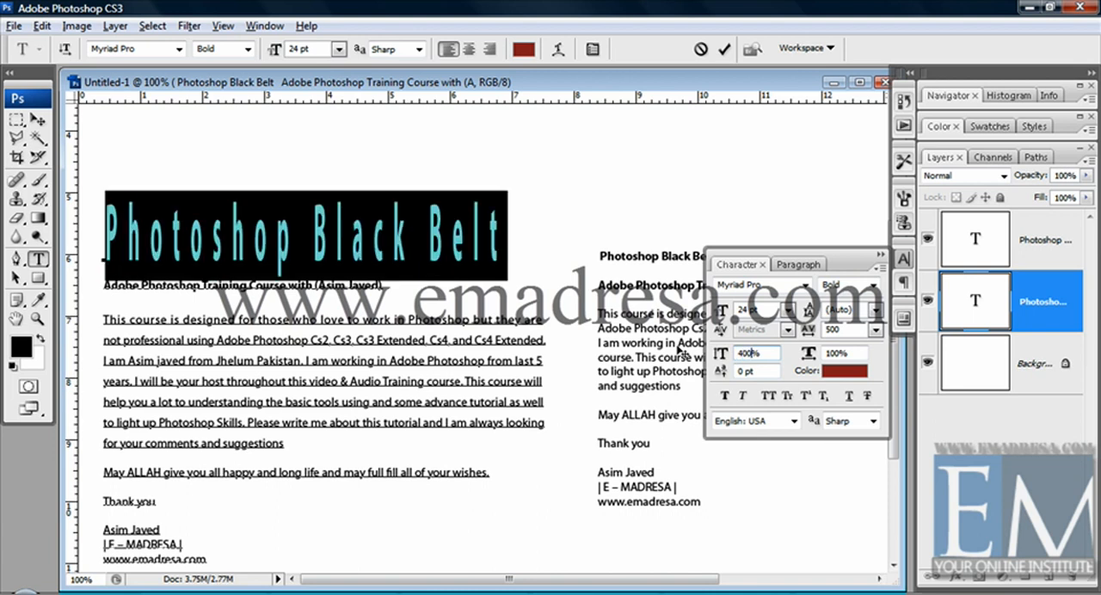
key(BackSpace)
key(BackSpace)
key(BackSpace)
text(1)
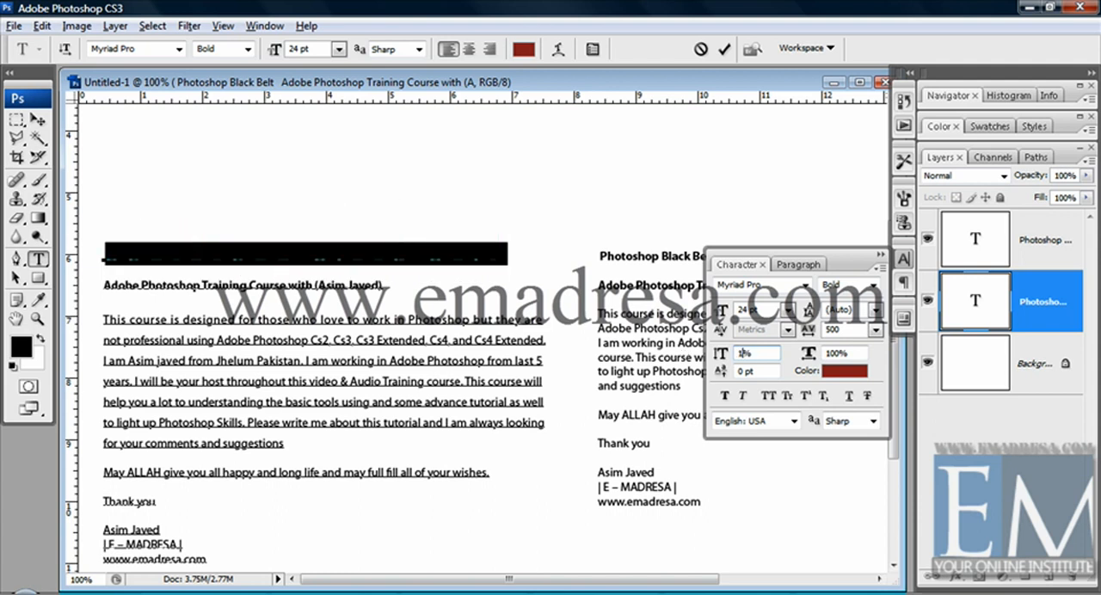
text(00)
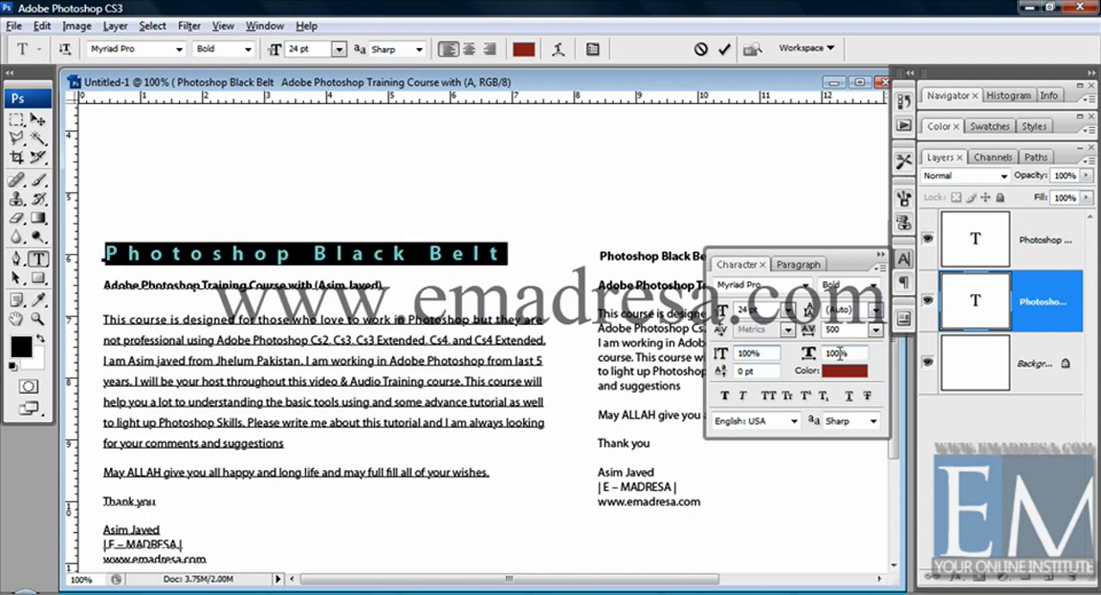
Try the heading's horizontal scale at 200% and 100%, reduce it to 96%, and commit the text edit.
key(Tab)
text(200)
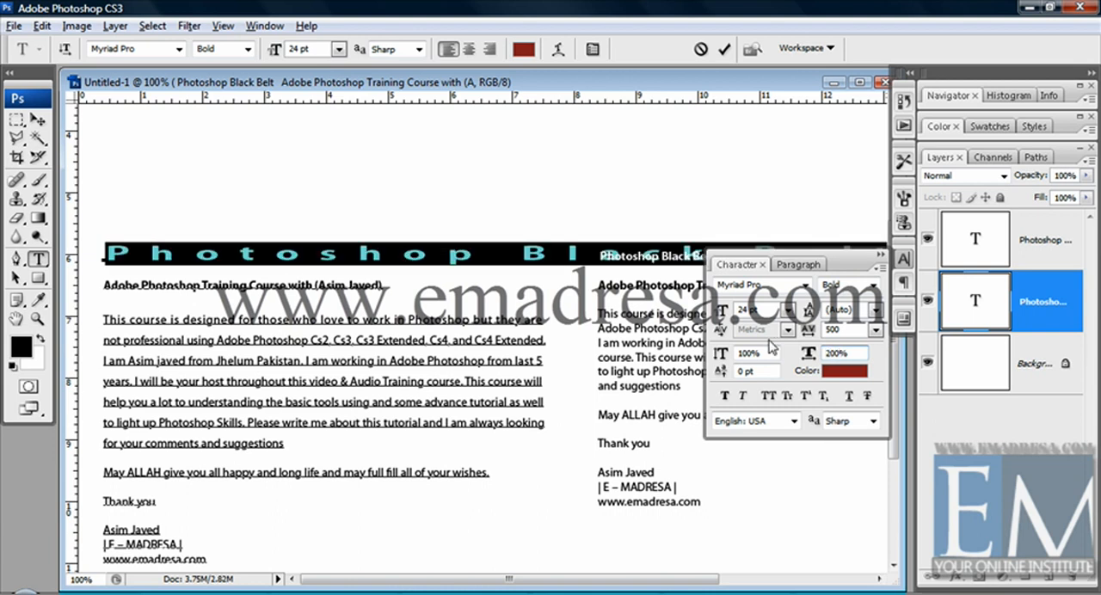
text(10)
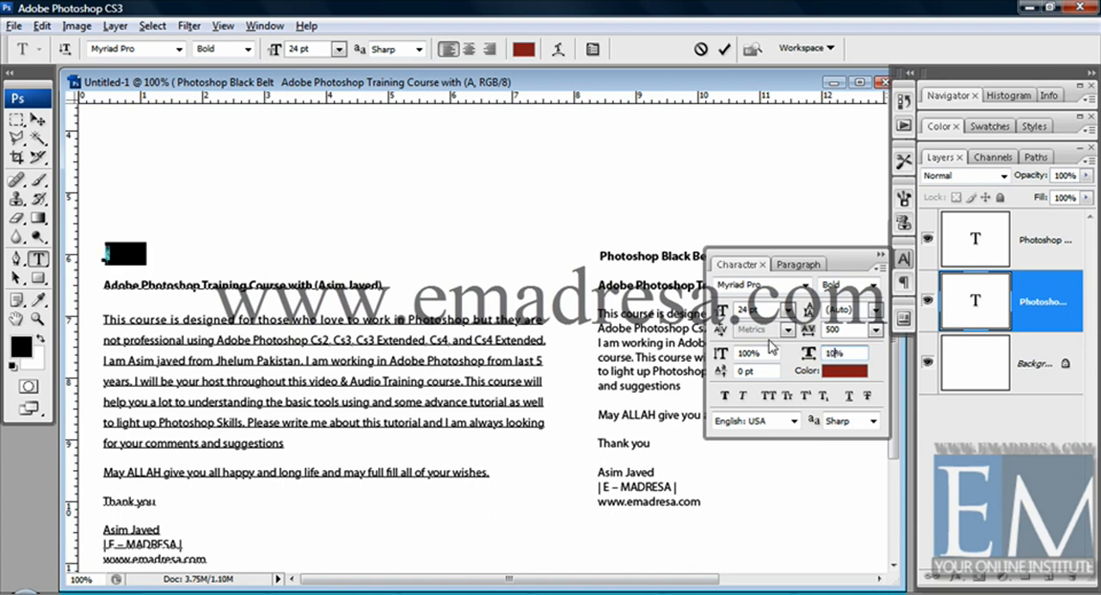
text(0)
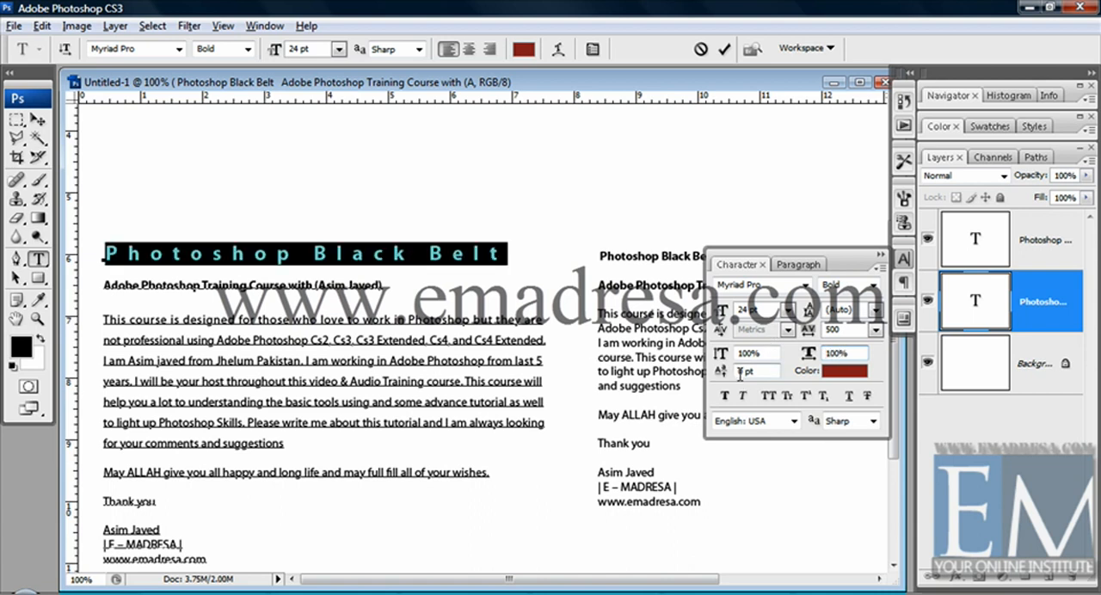
key(Down)
key(Down)
key(Down)
key(Down)
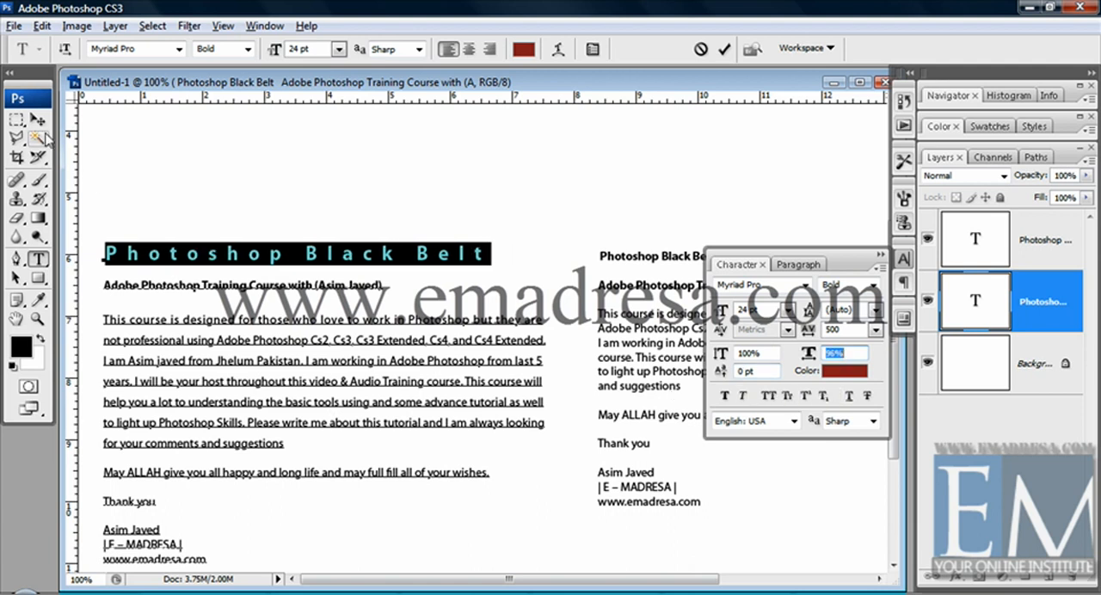
click(37, 119)
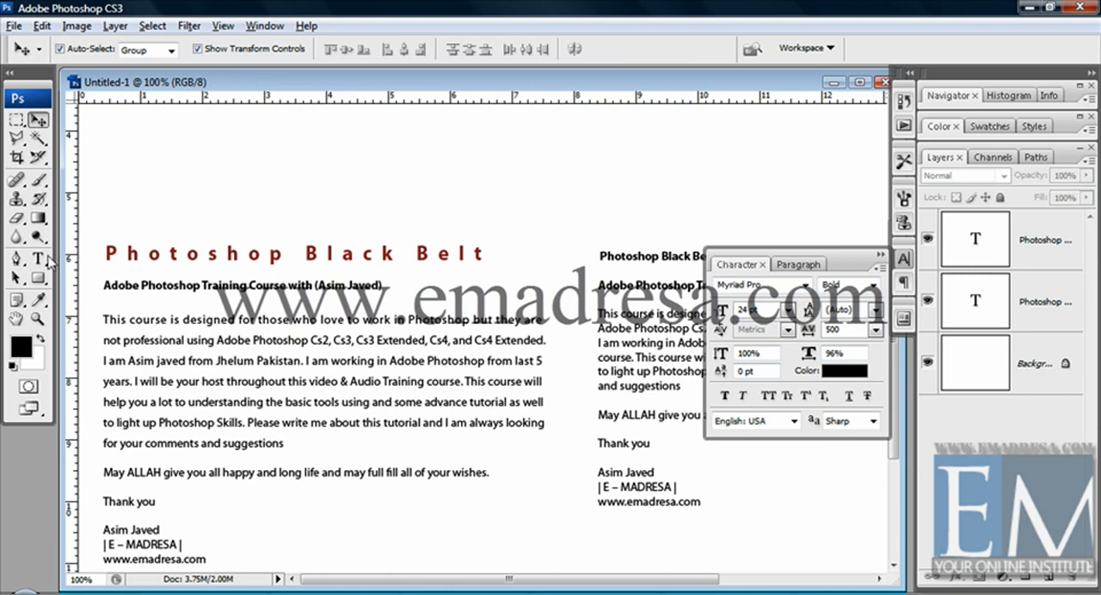
Reopen the left text block for editing, set its heading's baseline shift to 80 pt, and deselect the heading.
click(38, 258)
drag(101, 243, 383, 286)
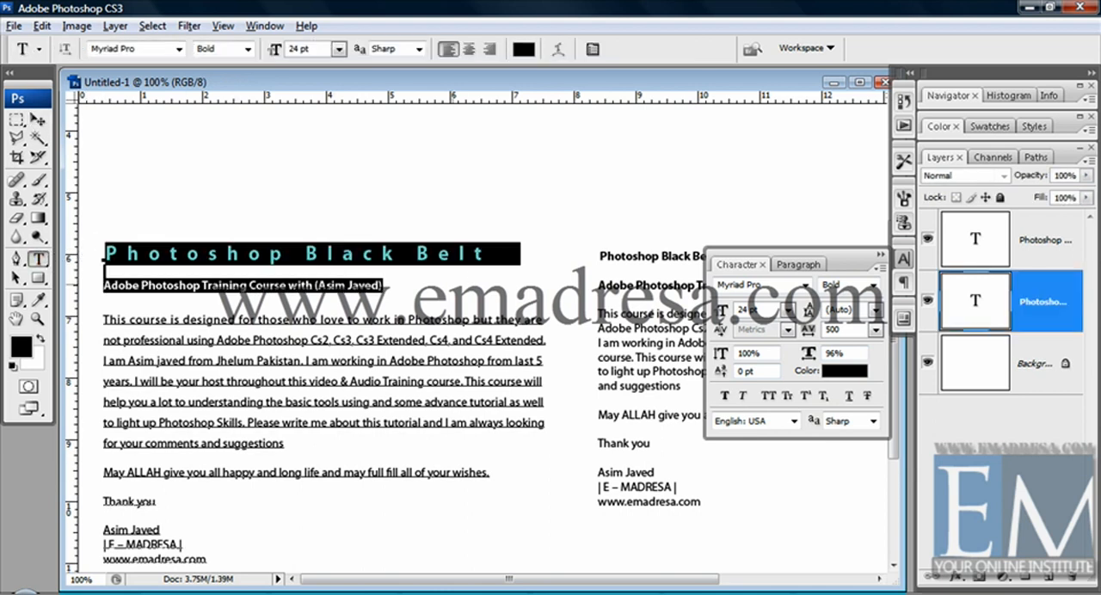
drag(464, 281, 486, 258)
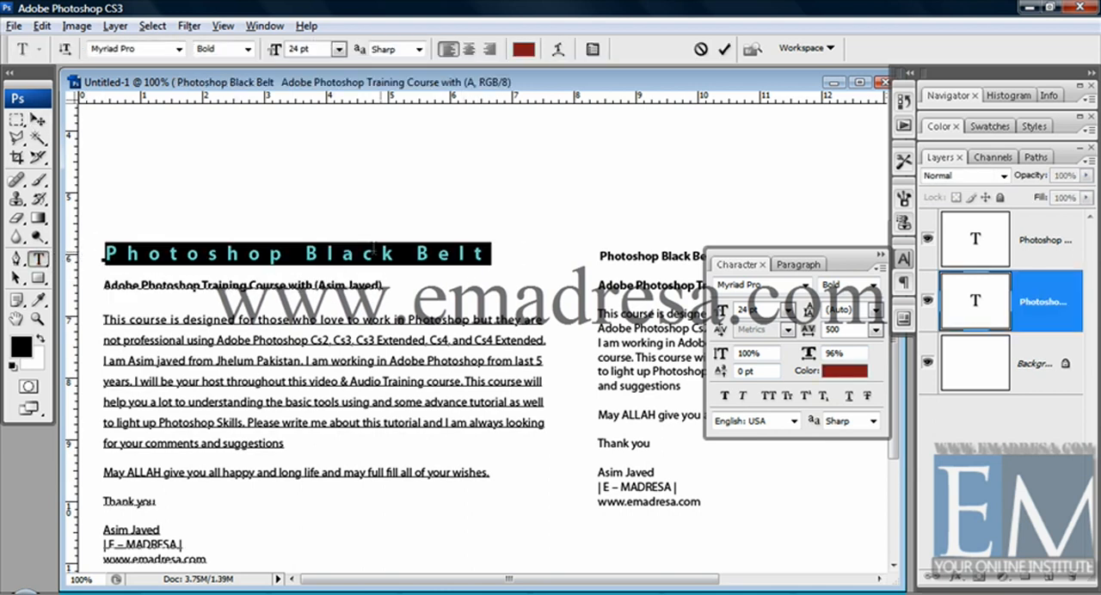
double_click(744, 372)
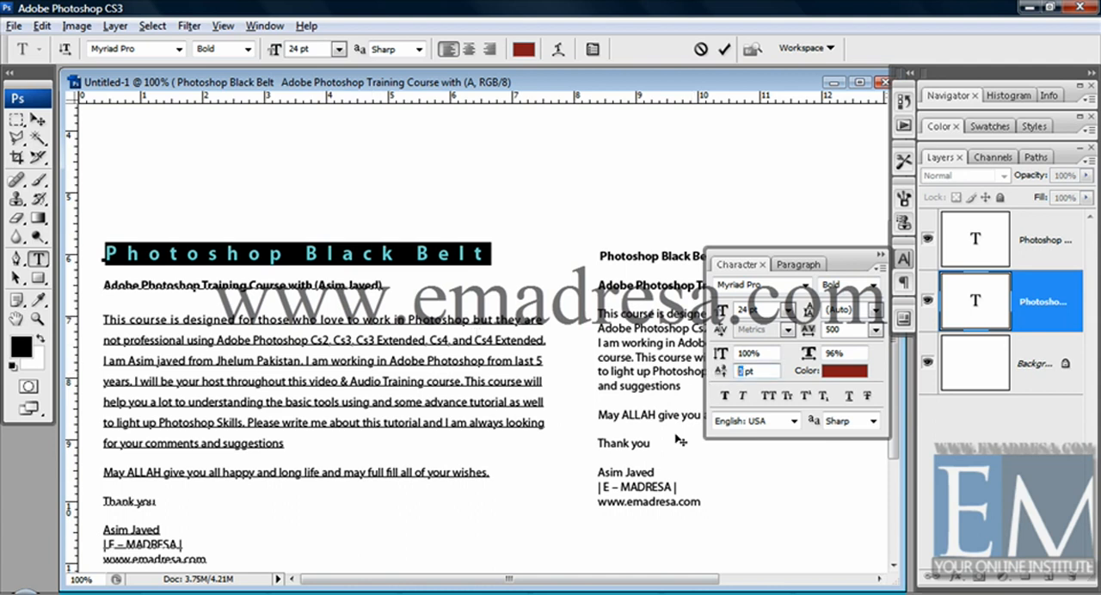
text(8)
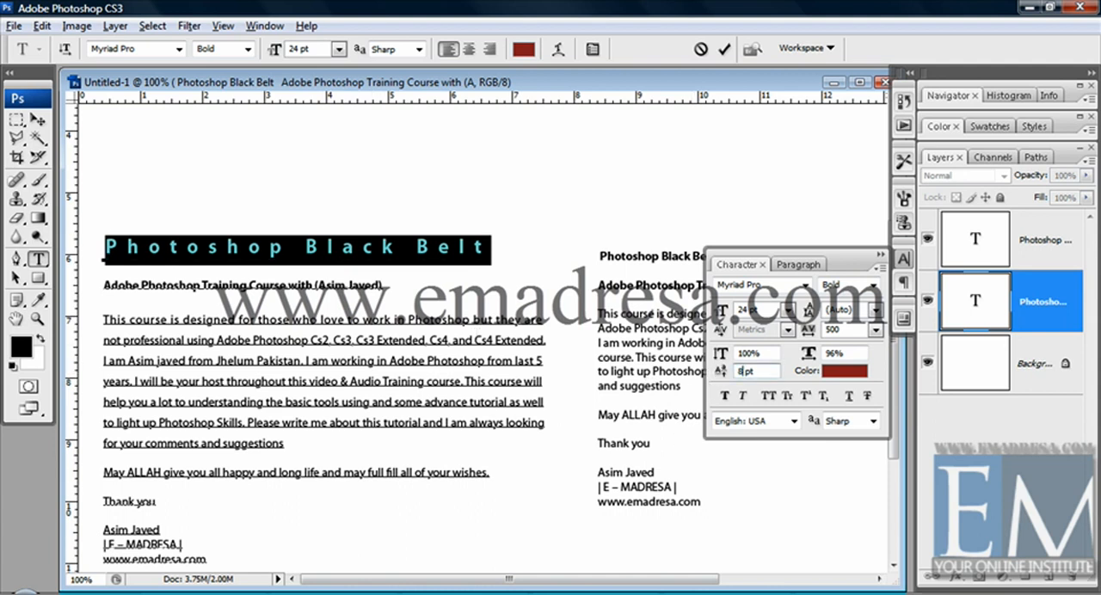
text(0)
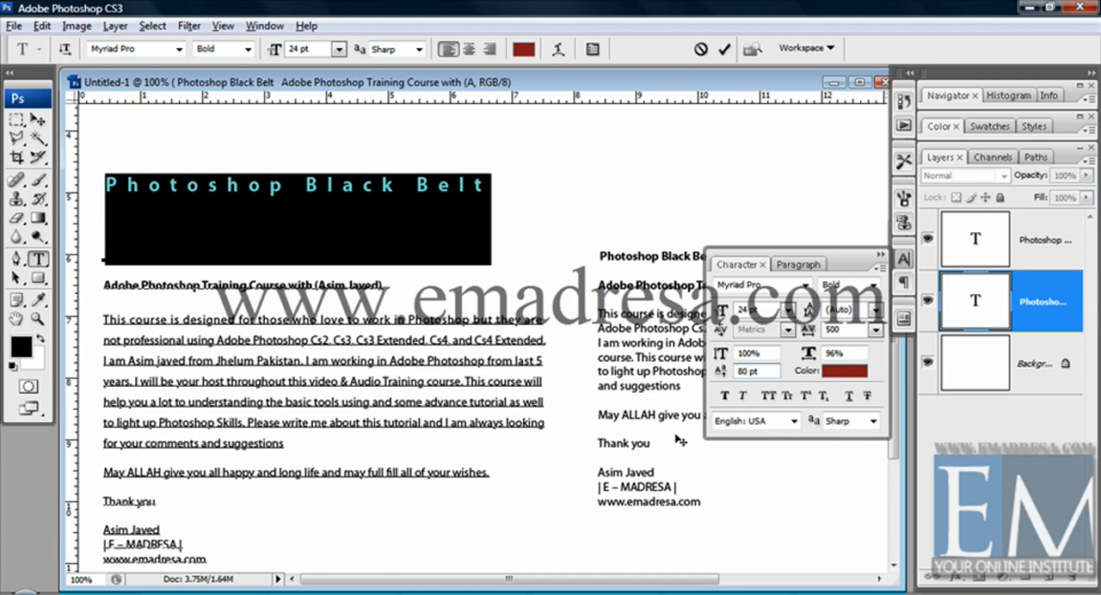
click(110, 247)
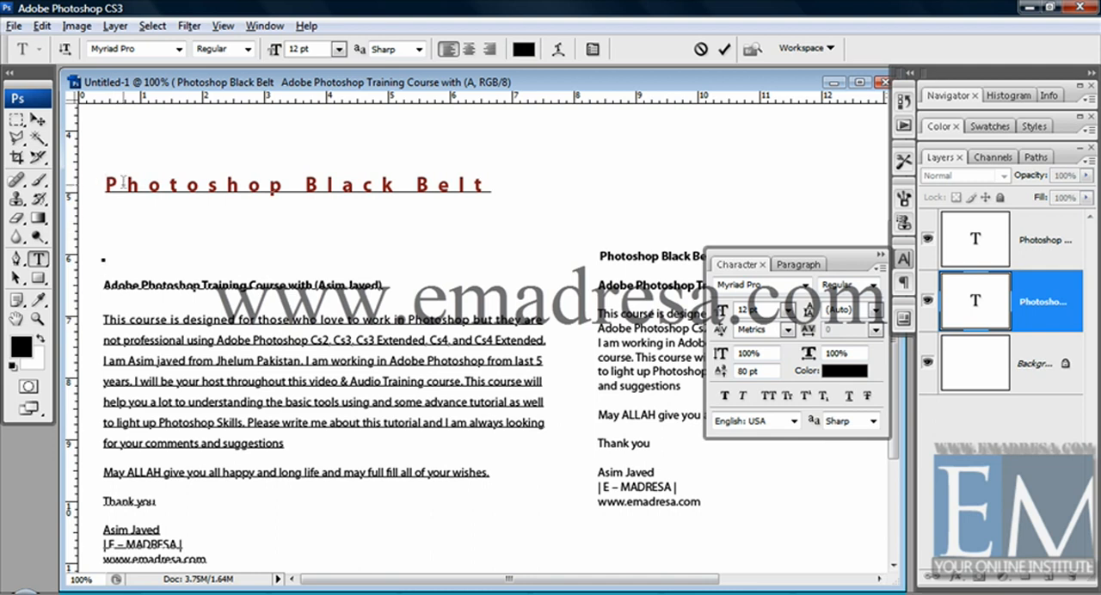
Select the left block's "Photoshop Black Belt" heading, undo its baseline shift, and commit the text edit.
triple_click(124, 184)
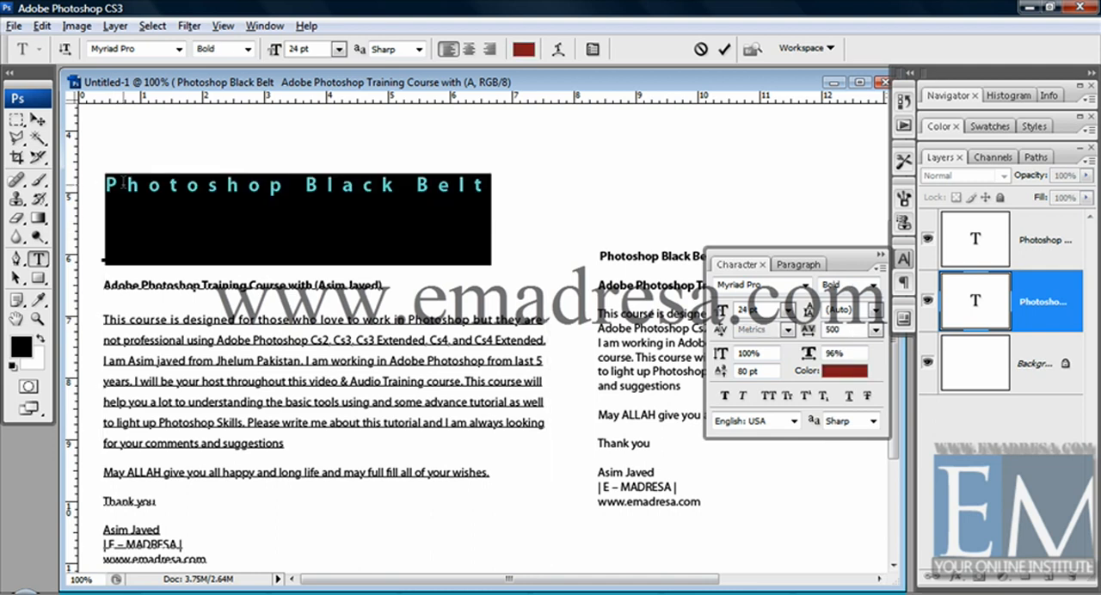
key(ctrl)
key(ctrl)
key(ctrl+z)
click(39, 121)
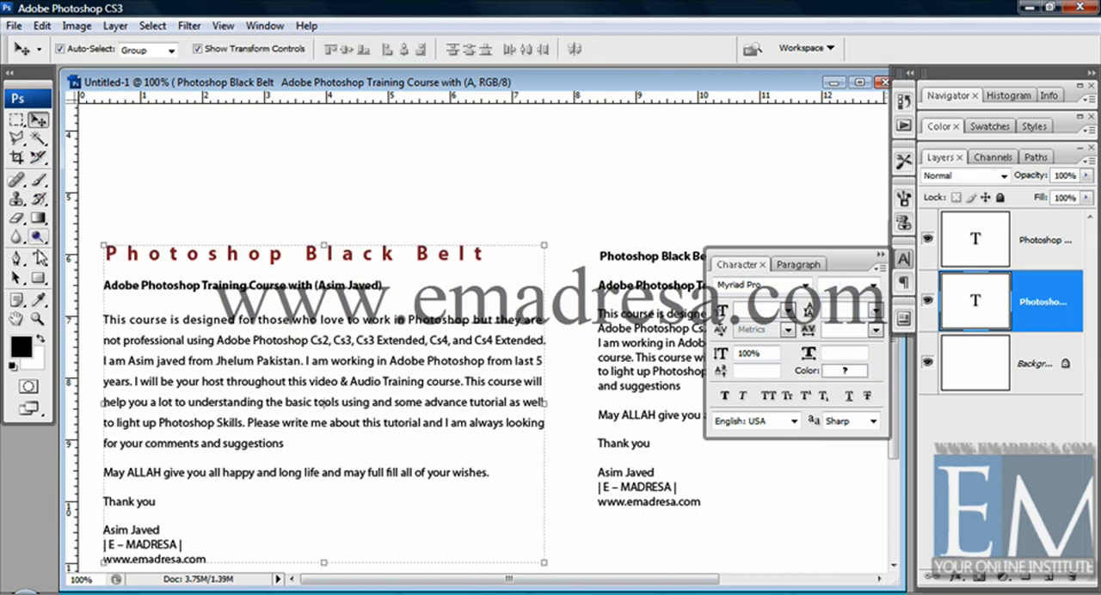
Try a 5 pt baseline shift on "Cs2, Cs3, Cs3 Extended" in the left text block, and undo it.
click(39, 259)
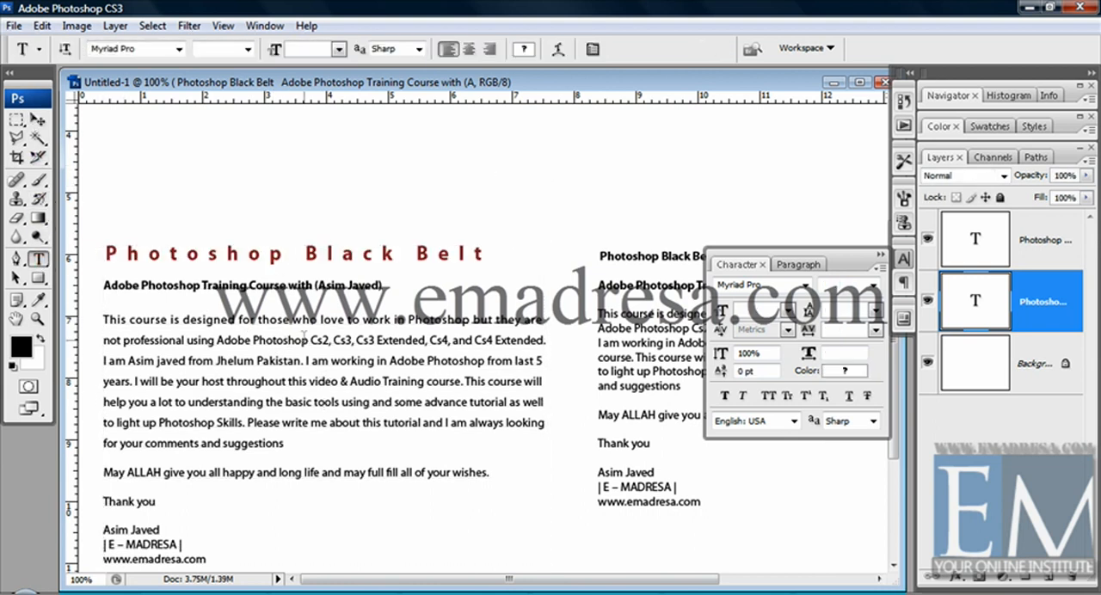
click(314, 339)
drag(320, 340, 426, 339)
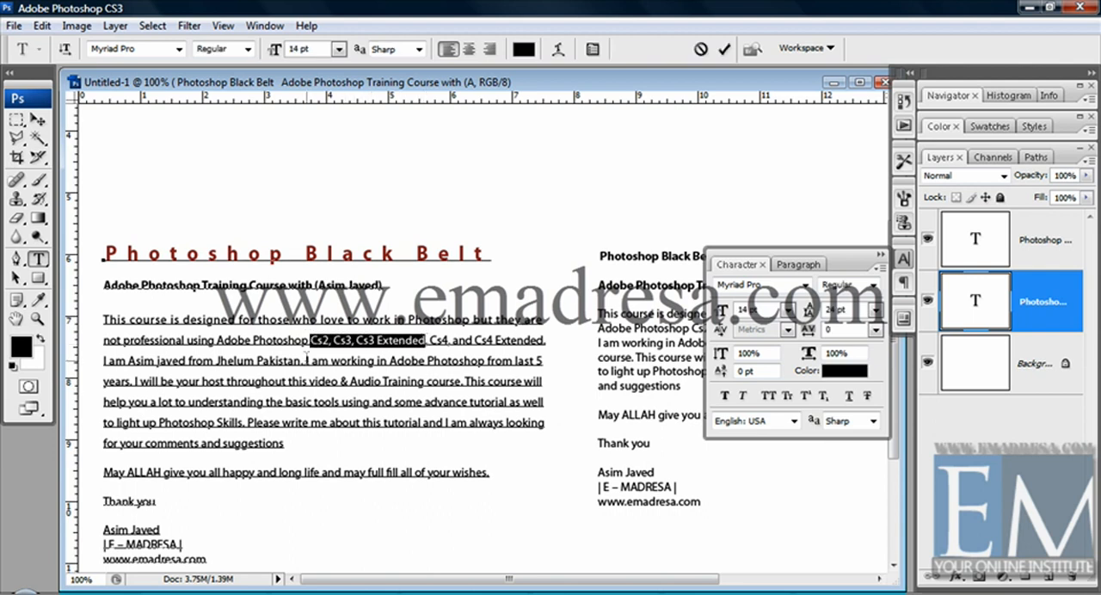
click(740, 371)
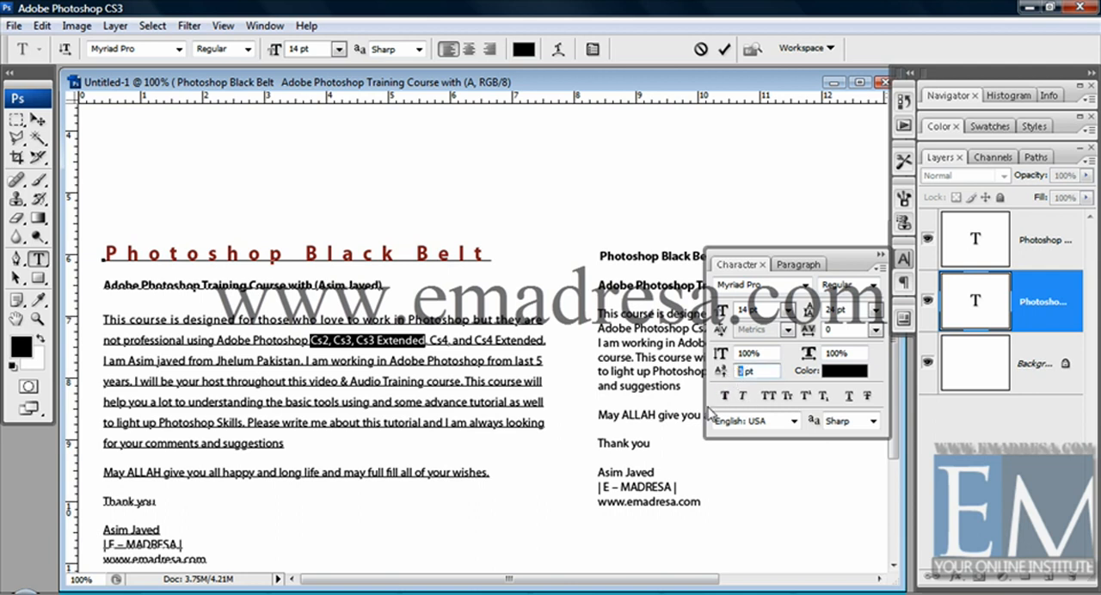
text(5)
key(Return)
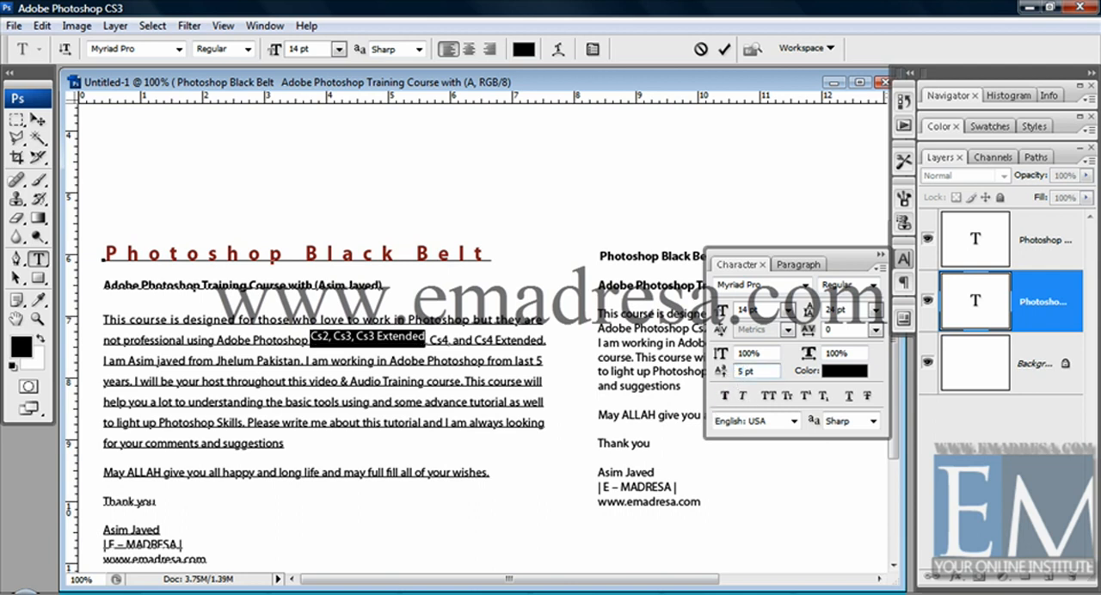
click(37, 119)
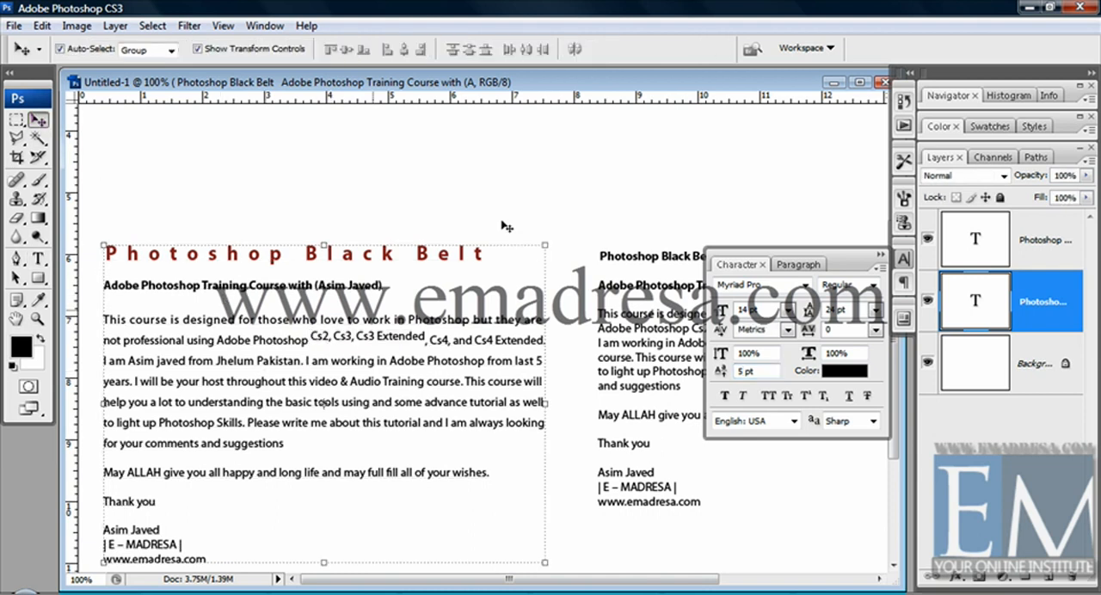
click(533, 203)
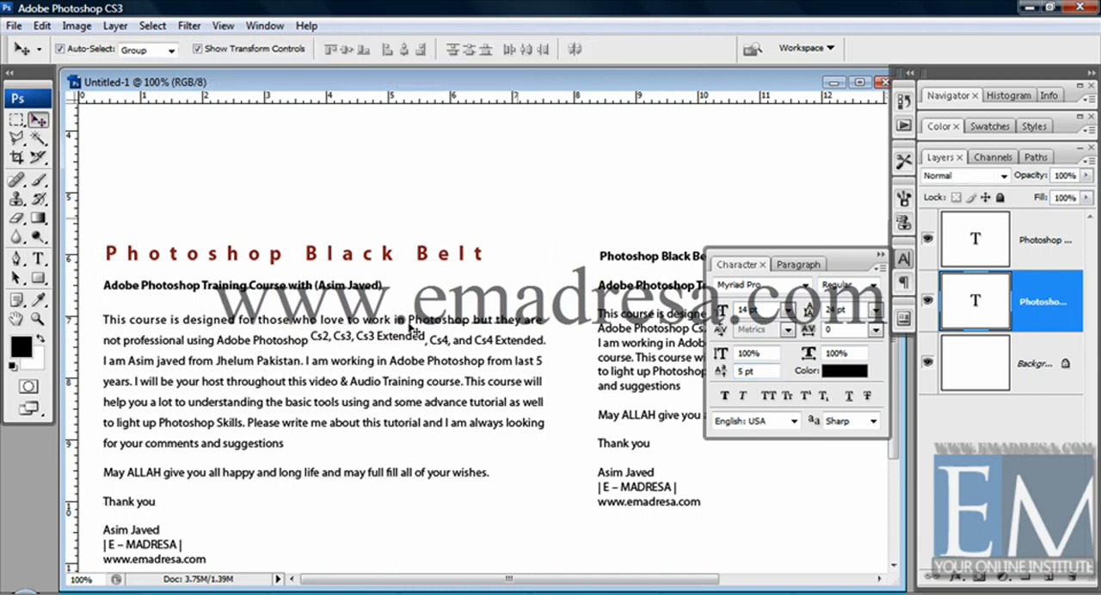
click(352, 339)
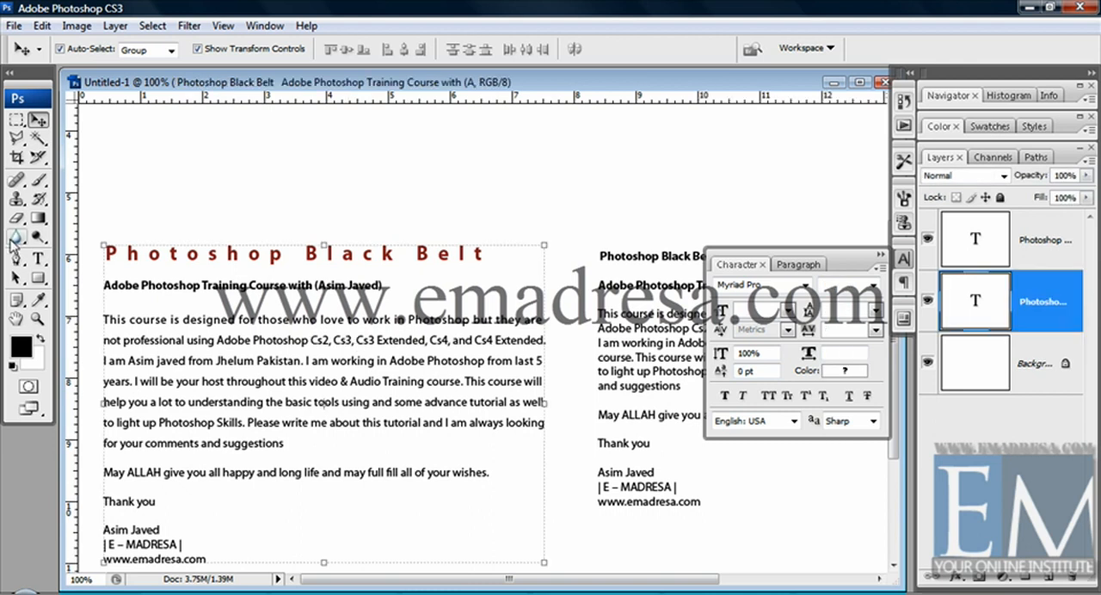
Try dark red and pale pink (#f6d3d3) text colors on the opening lines of the left body paragraph, and cancel the color change.
click(37, 258)
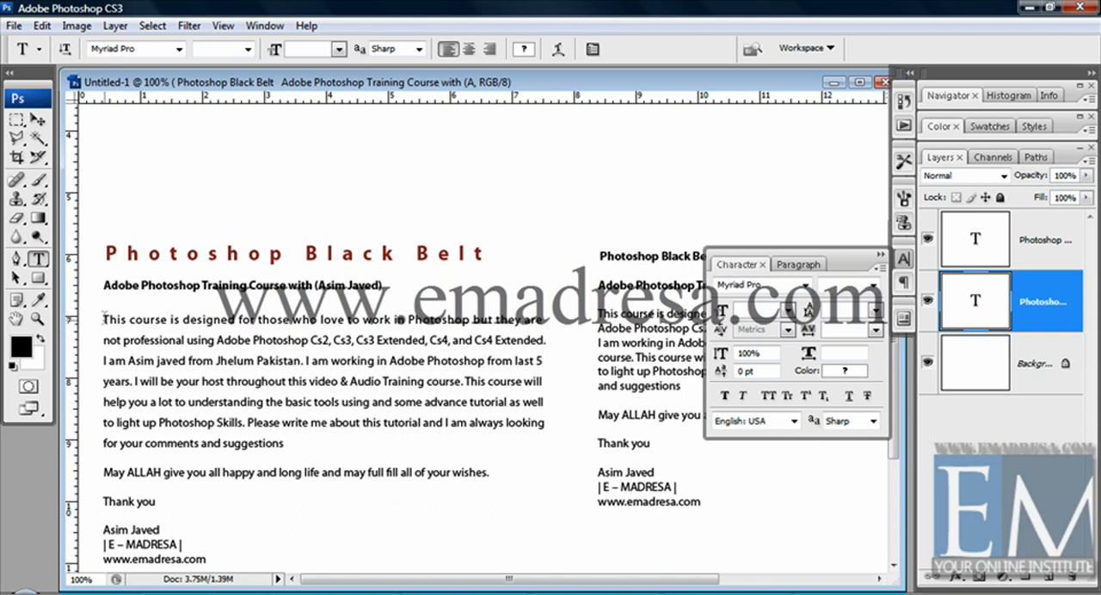
drag(103, 318, 299, 381)
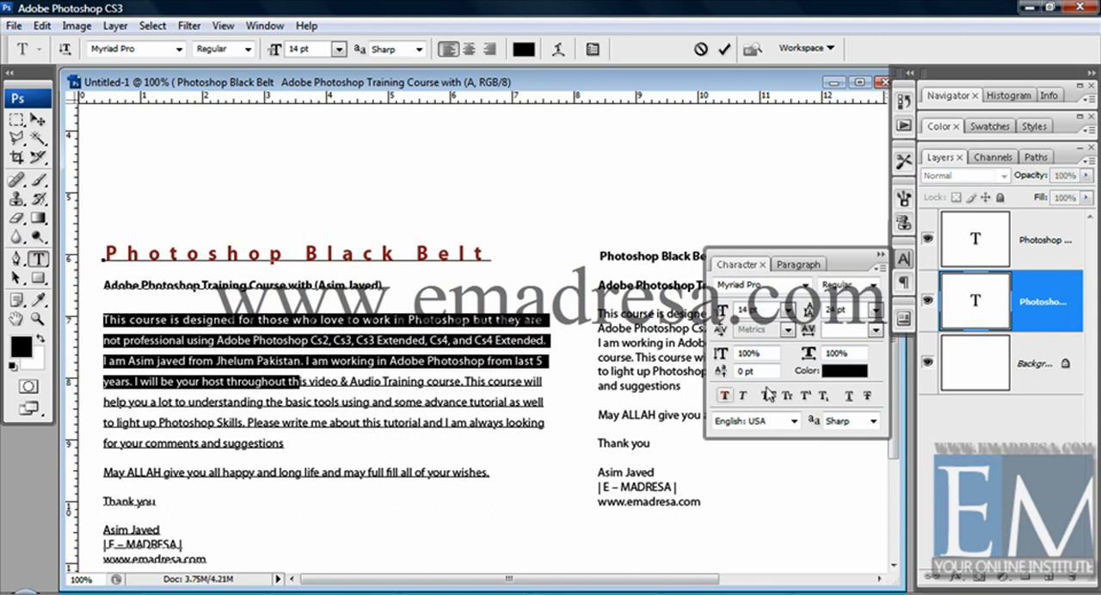
click(843, 371)
click(714, 367)
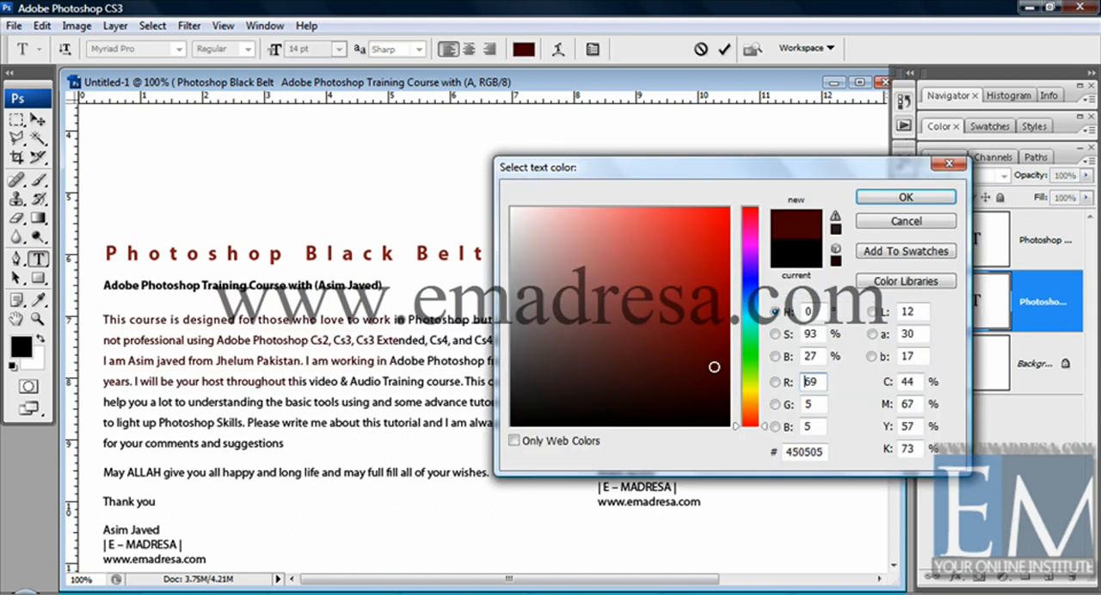
double_click(806, 381)
text(29)
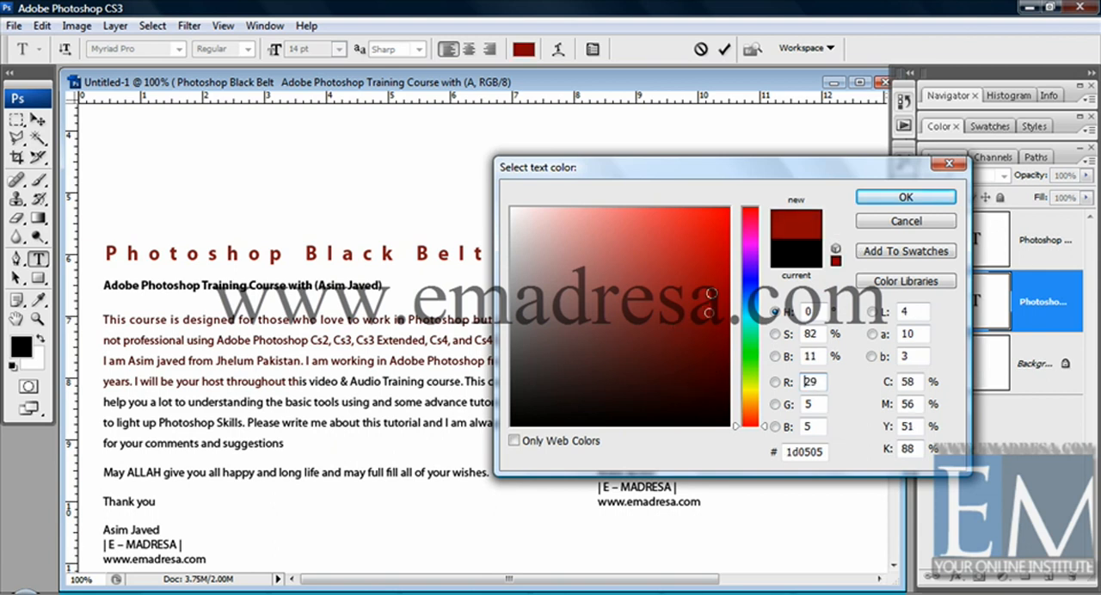
drag(707, 313, 541, 214)
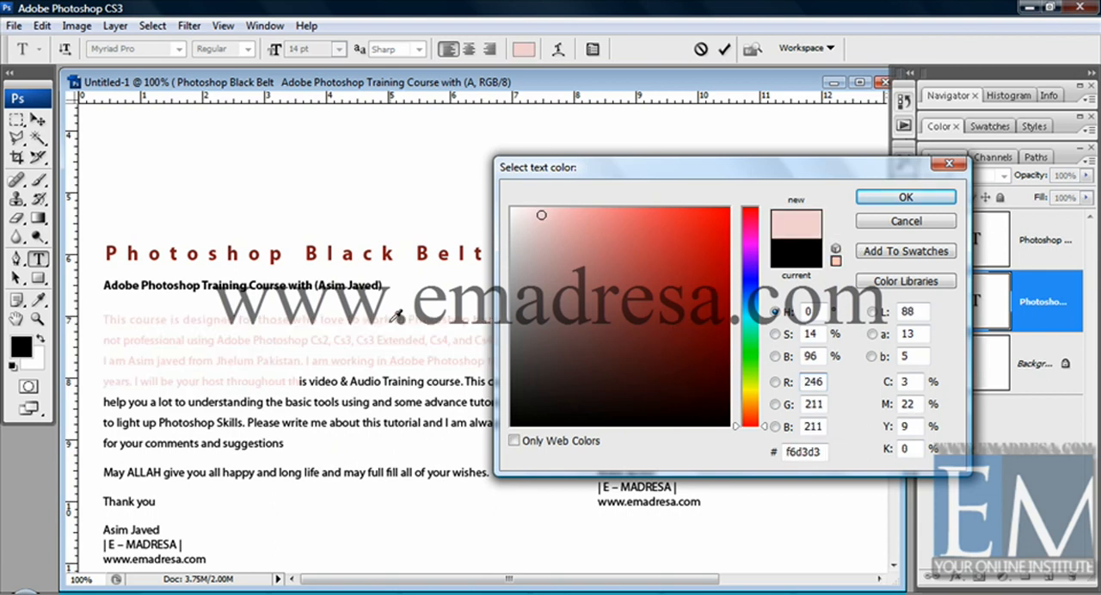
click(874, 223)
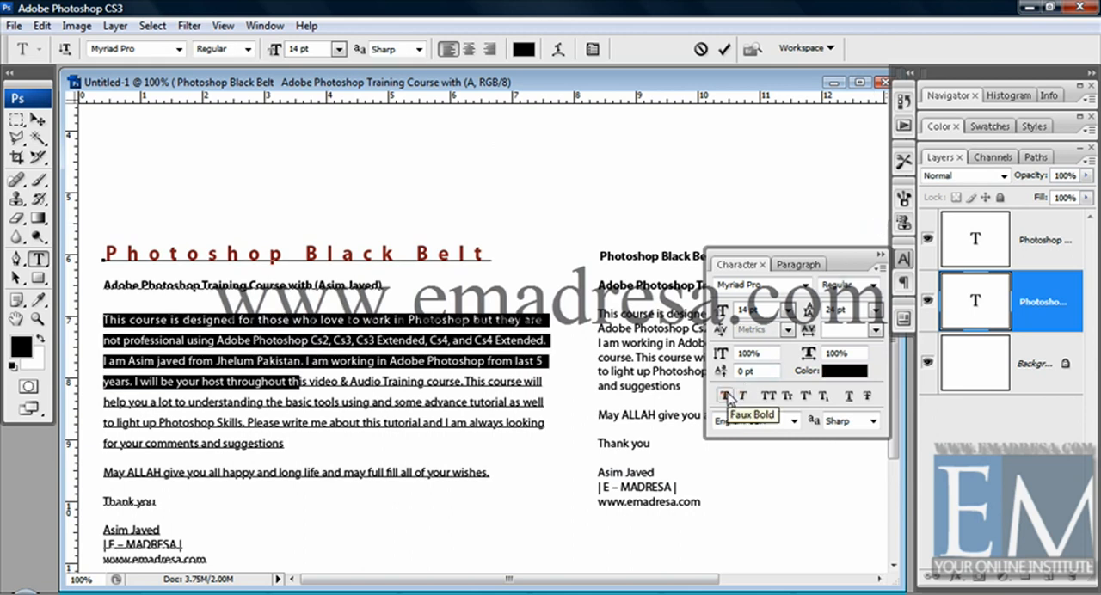
Select the whole left body paragraph, try Faux Bold and Faux Italic on it, and turn both off.
drag(288, 445, 84, 317)
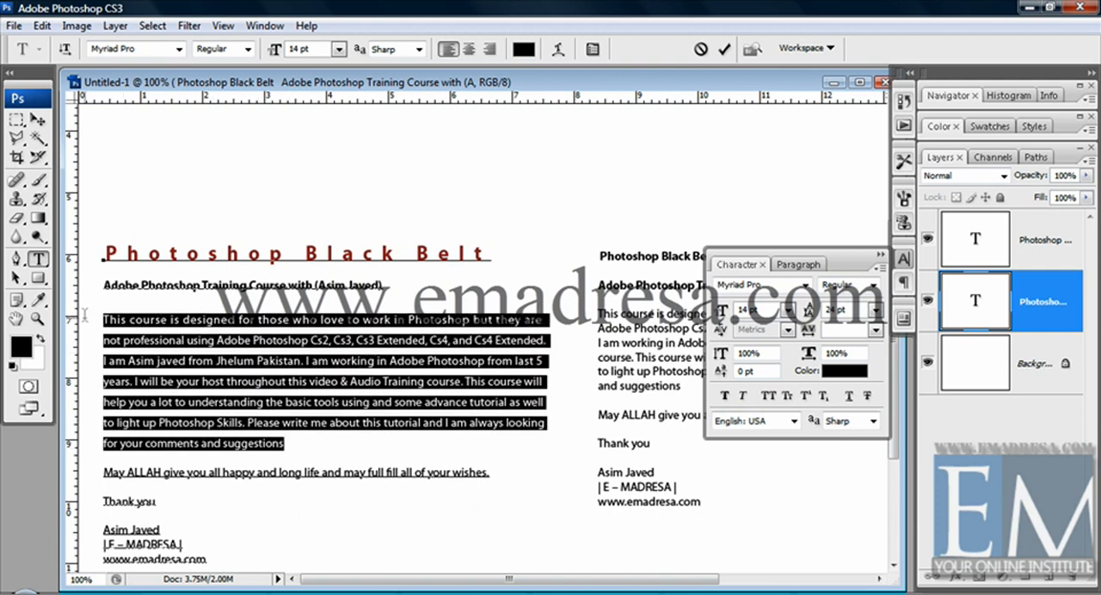
click(725, 395)
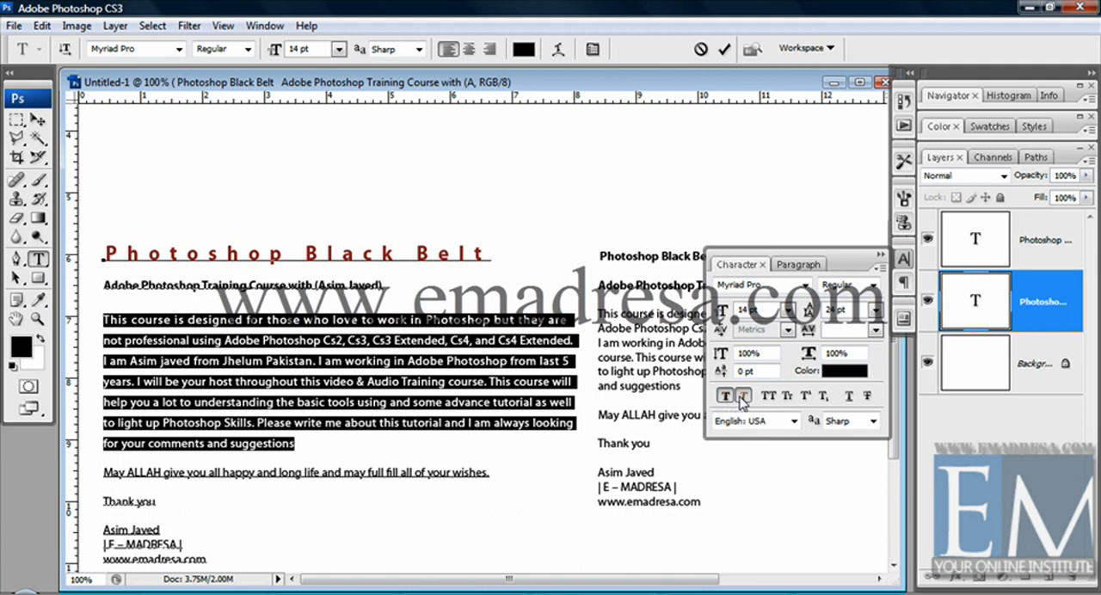
click(742, 397)
click(743, 396)
click(725, 396)
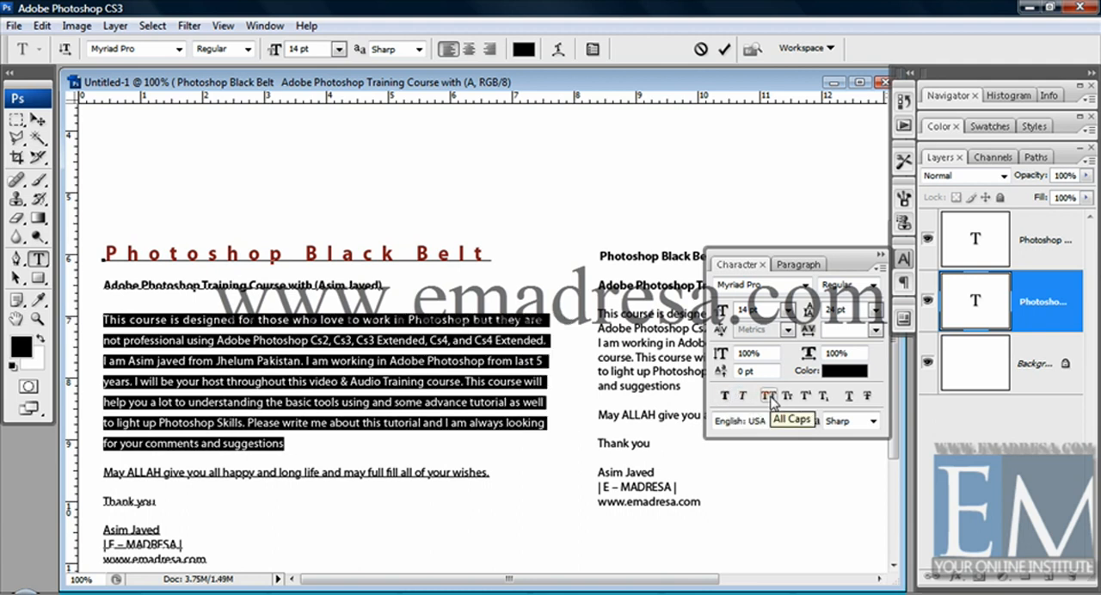
Try All Caps, Small Caps, Superscript and Subscript on the left body paragraph, and return it to normal characters.
click(769, 397)
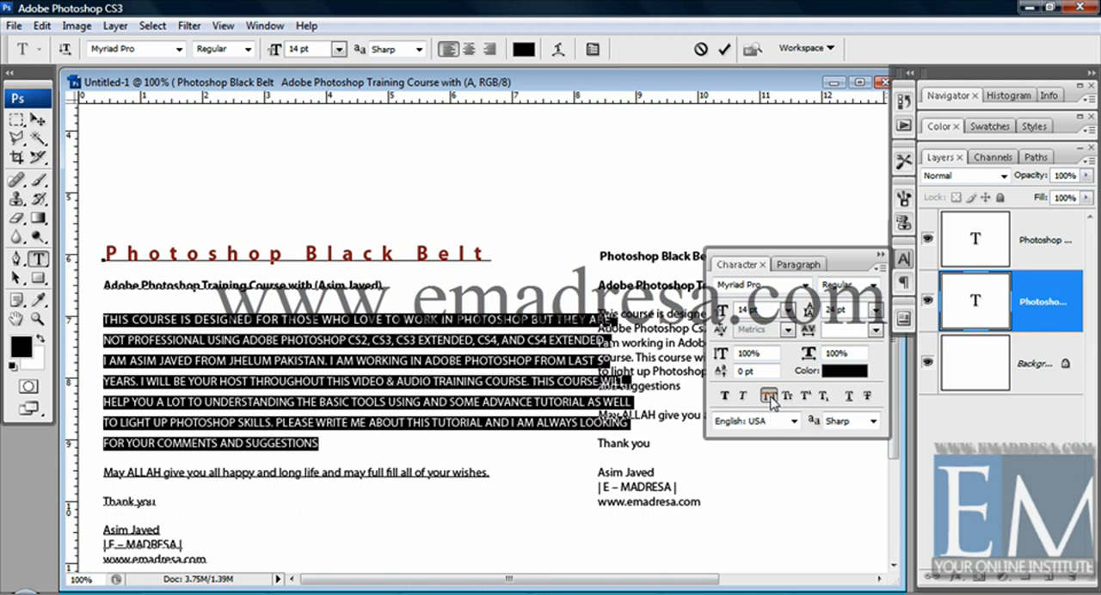
click(786, 397)
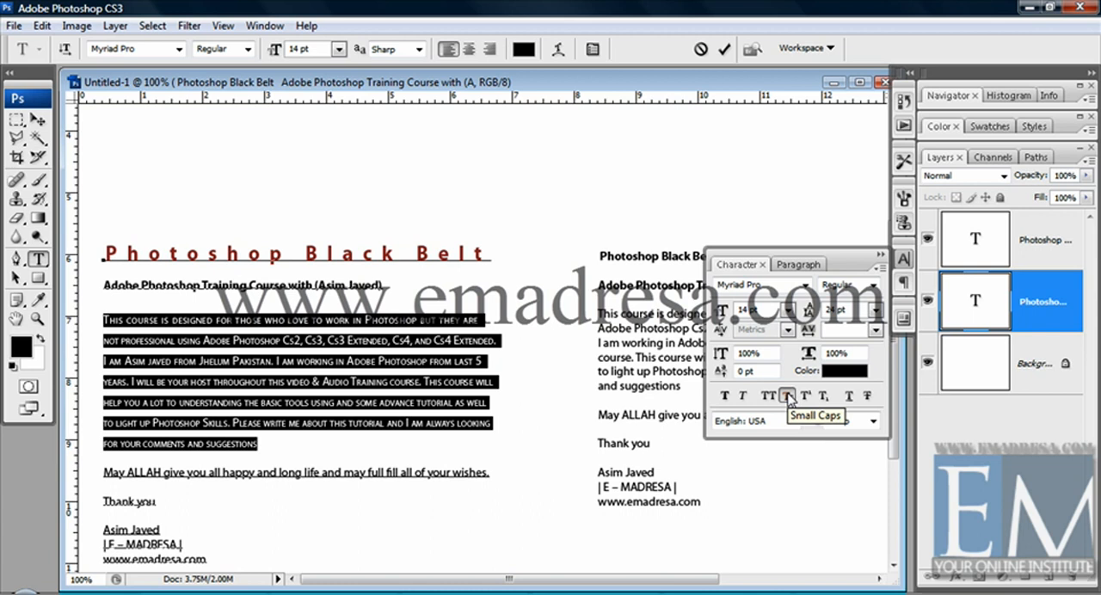
click(806, 396)
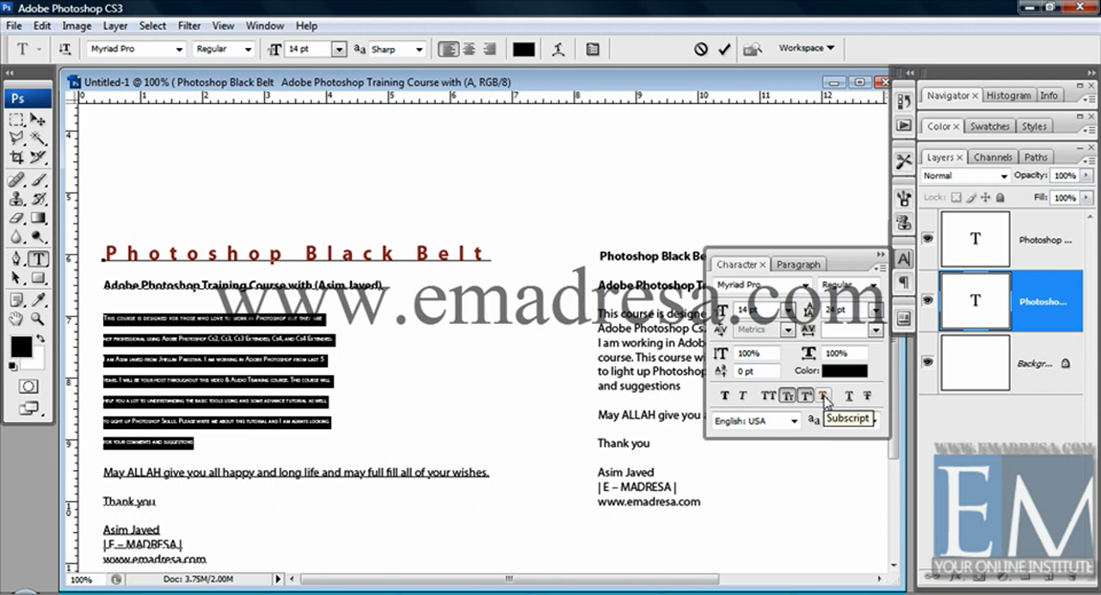
click(823, 397)
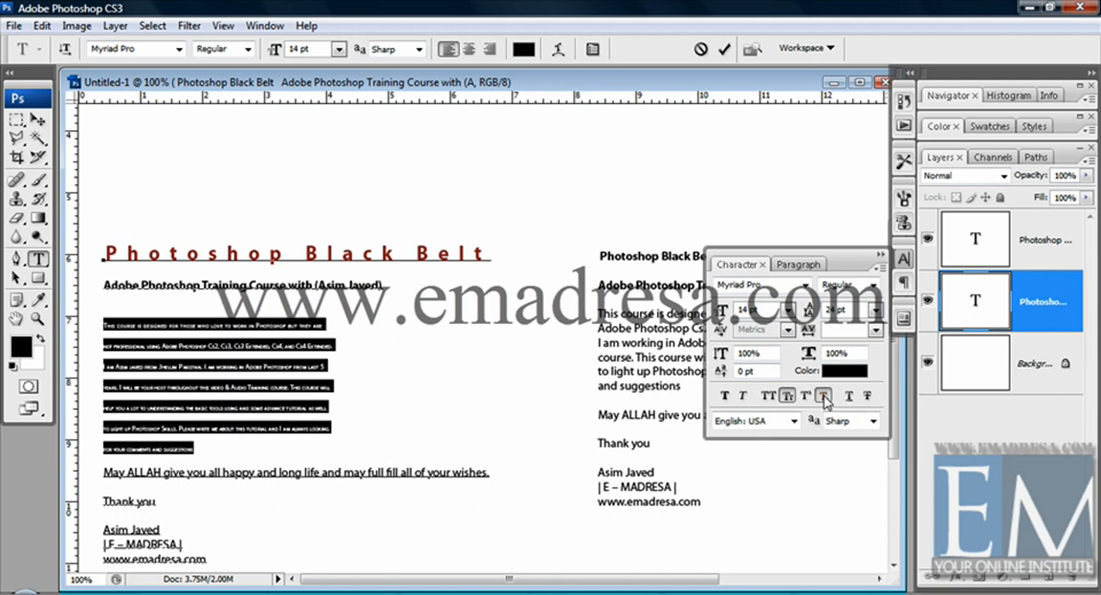
click(824, 398)
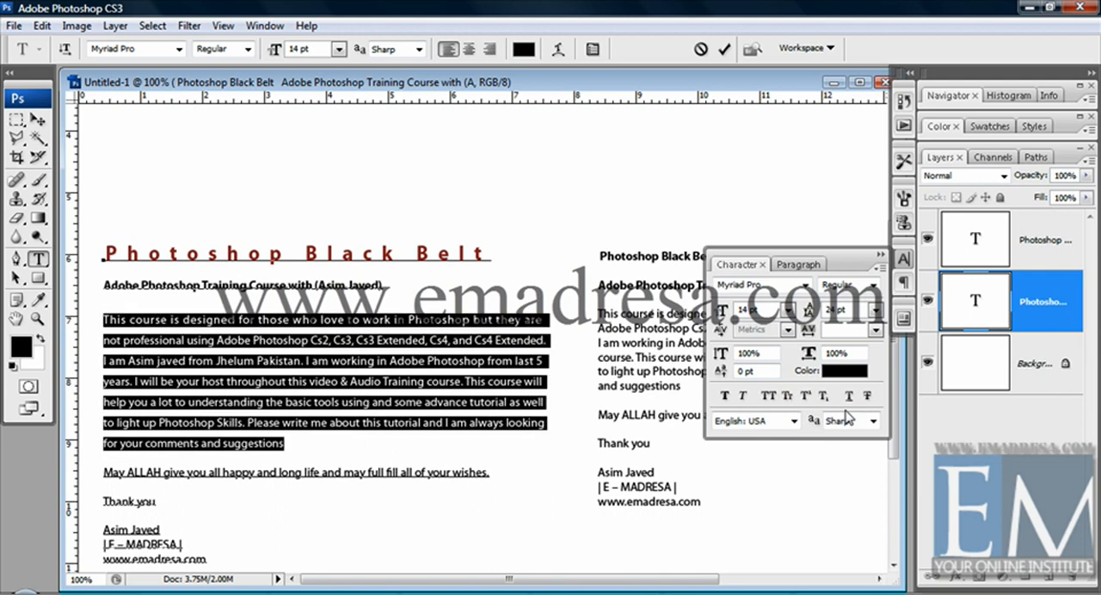
Try Underline and Strikethrough on the left body paragraph, deselect it to view the effect, reselect it, and remove both styles.
click(851, 397)
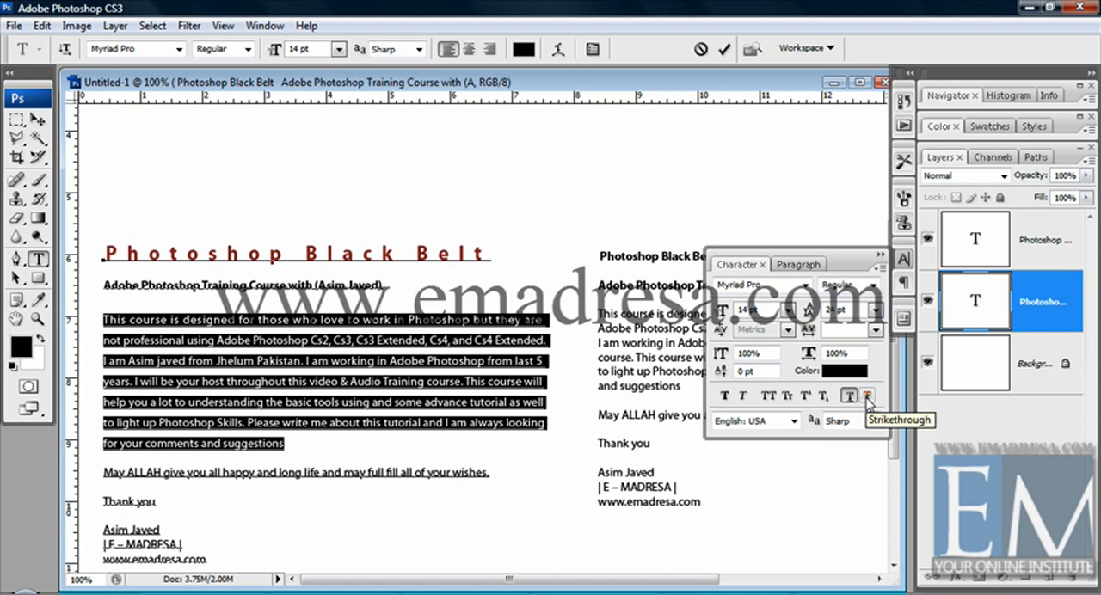
click(868, 396)
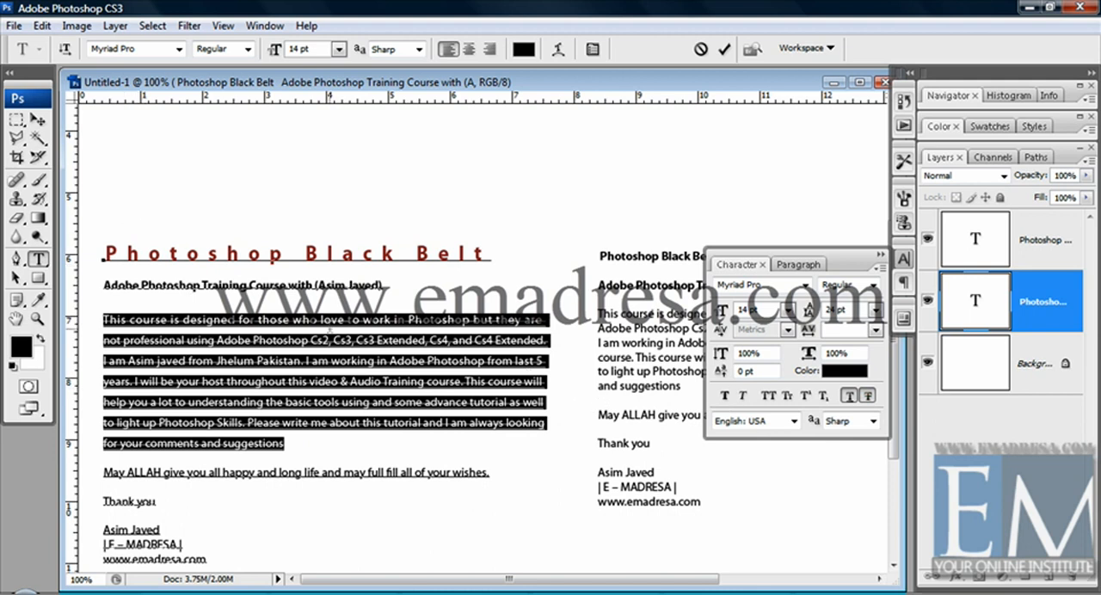
click(299, 319)
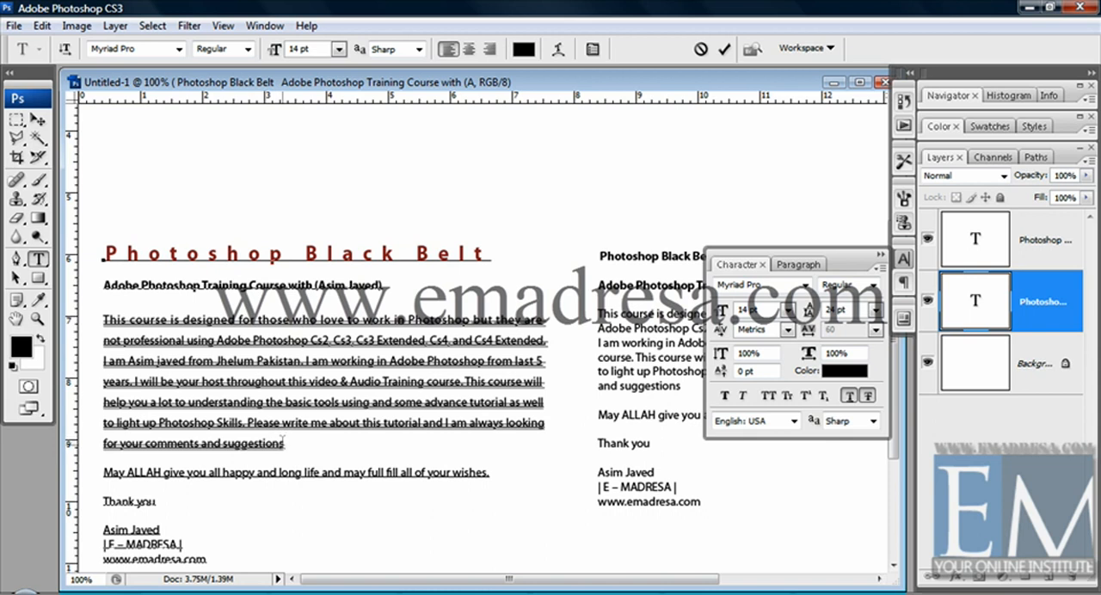
drag(284, 444, 101, 319)
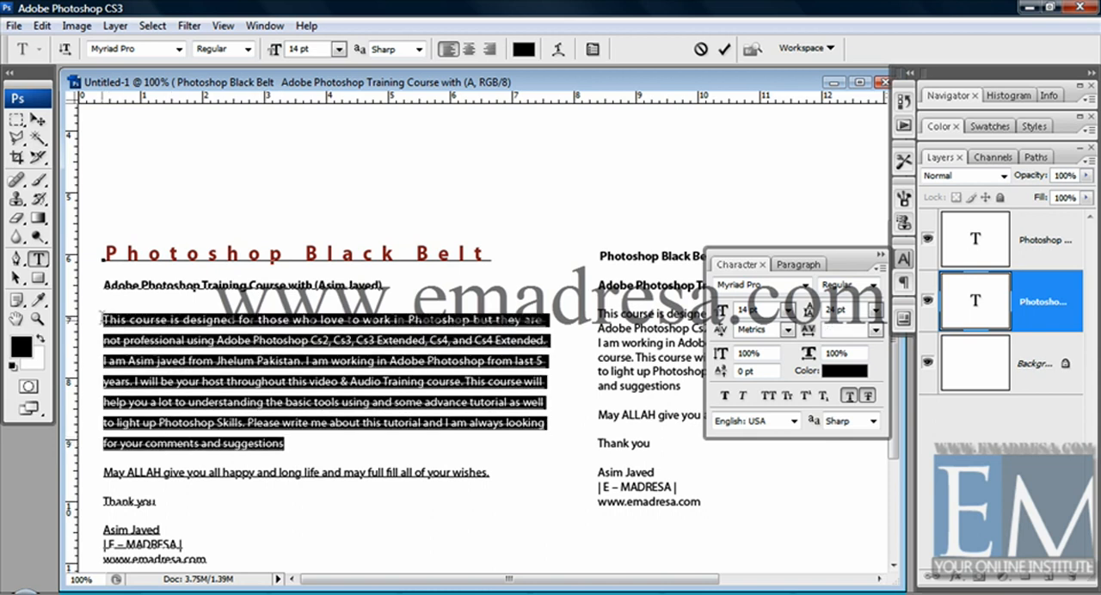
click(868, 396)
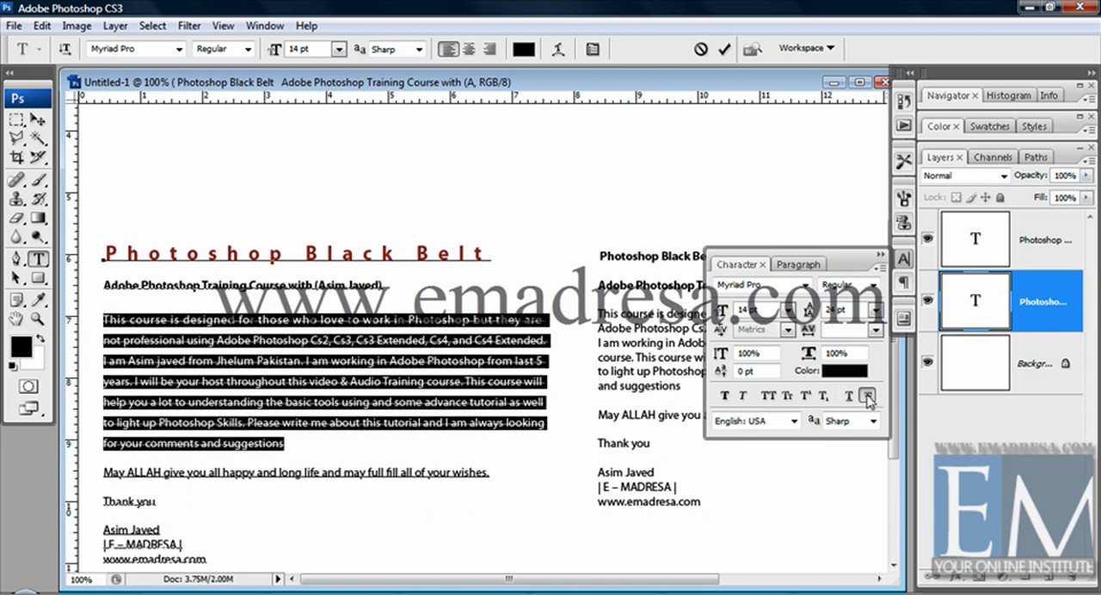
click(868, 397)
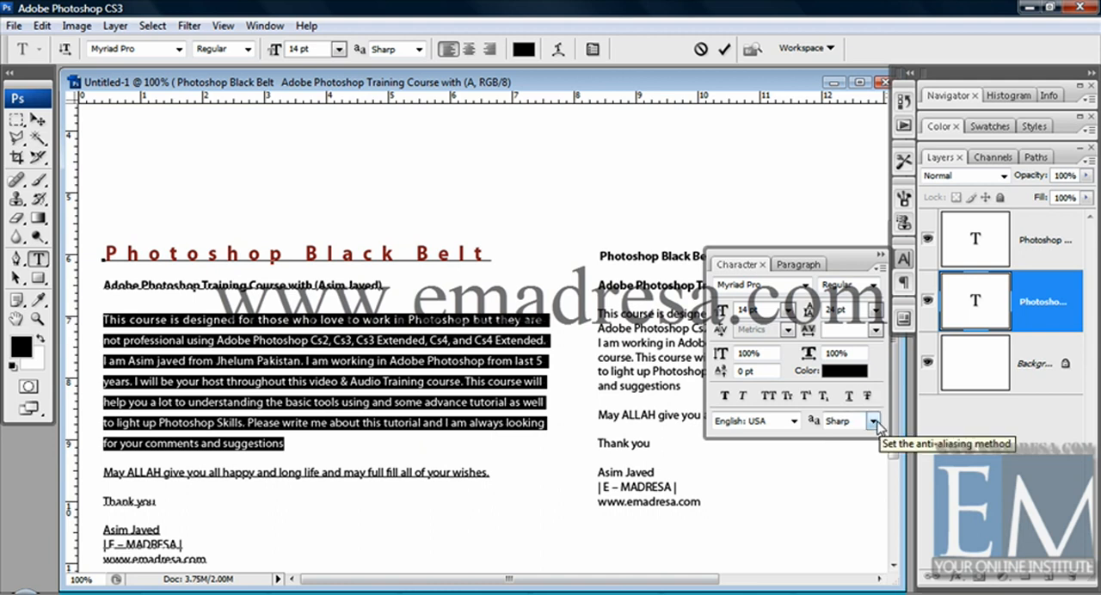
Examine the available anti-aliasing methods and the language choices for the selected body paragraph, leaving both lists without a new choice.
click(873, 422)
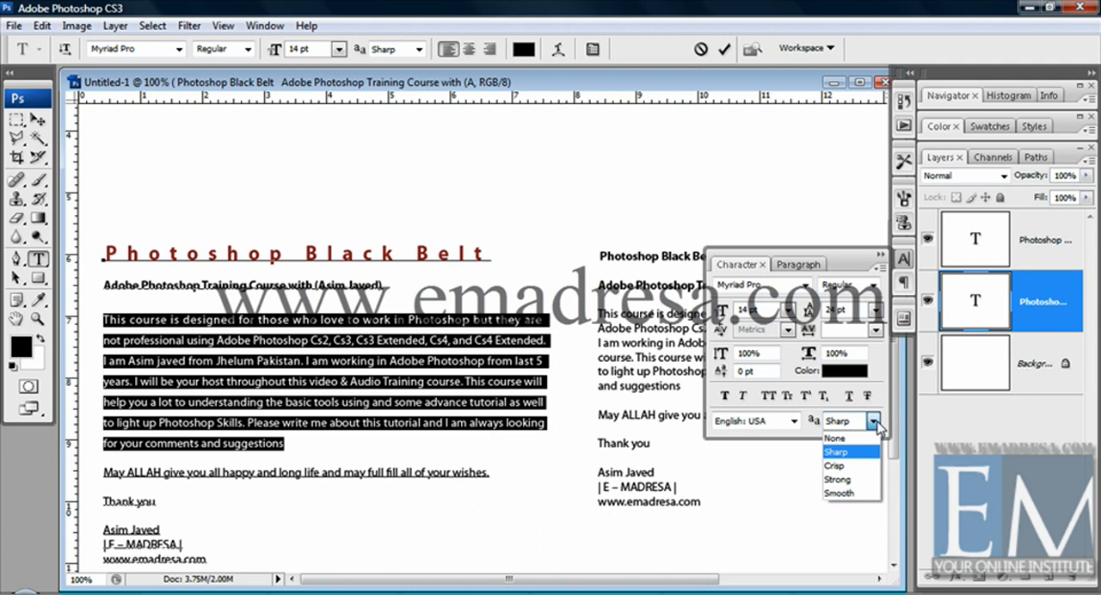
click(875, 424)
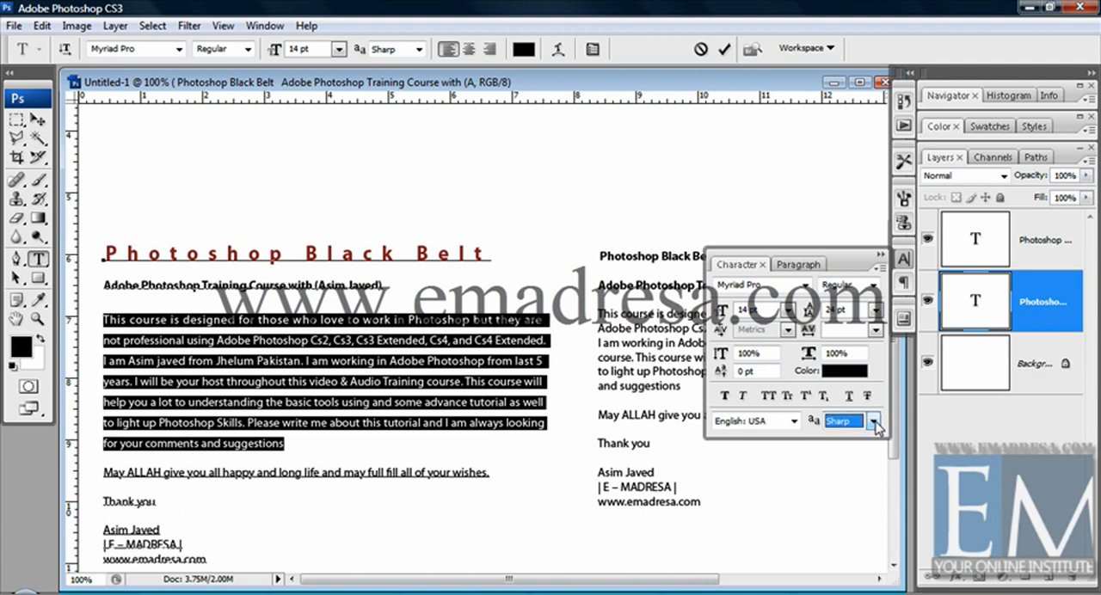
click(794, 421)
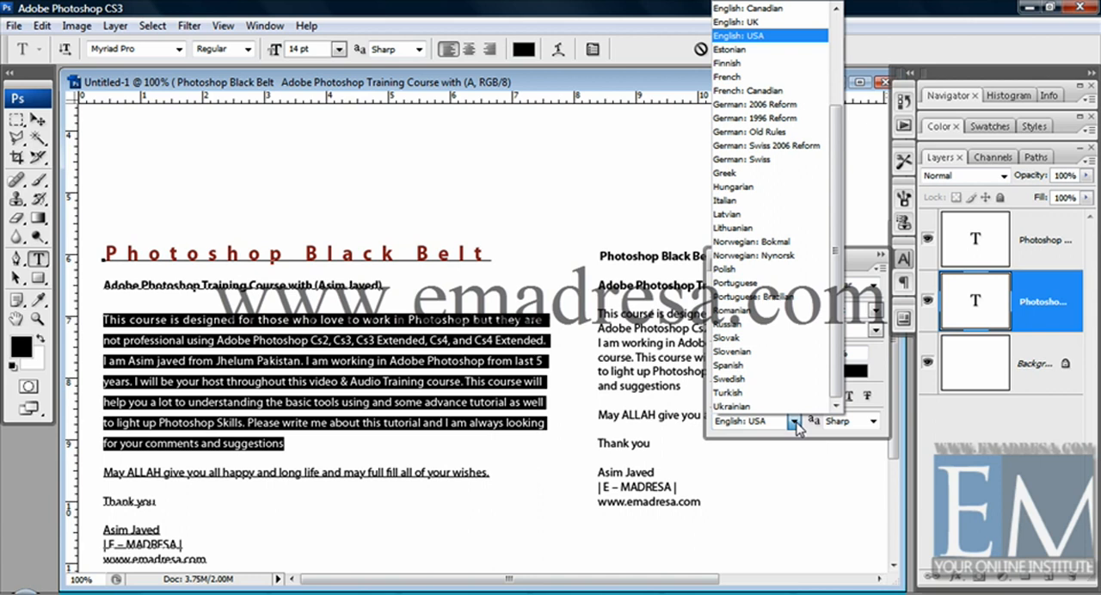
click(797, 427)
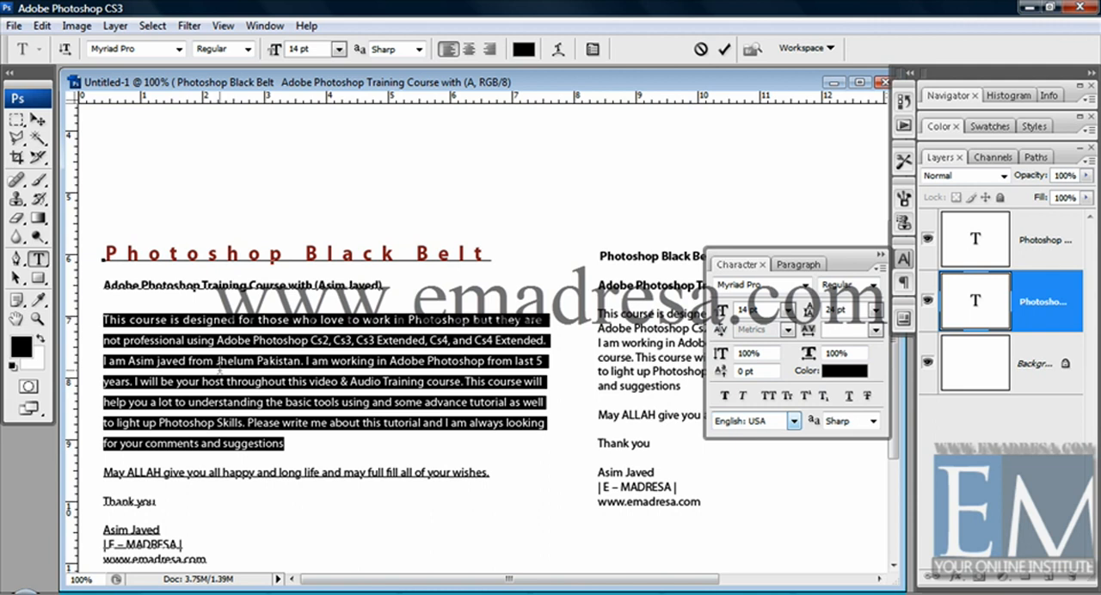
Display the paragraph formatting settings for the selected body text in the left block.
click(796, 265)
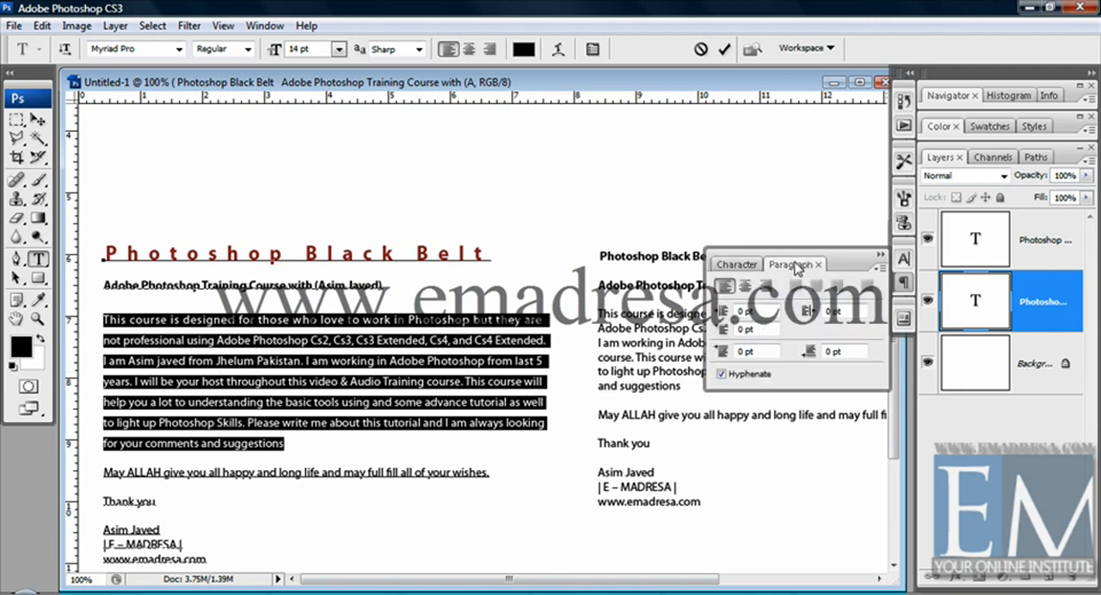